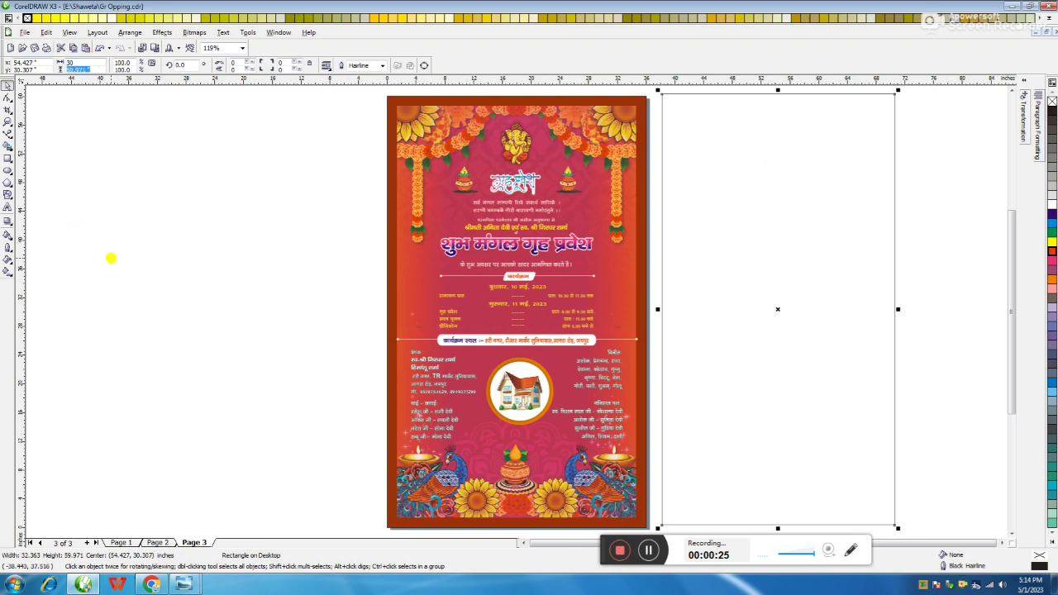
# Resize the page-3 rectangle to 30 x 57 inches
pyautogui.write('57')
pyautogui.press('Return')
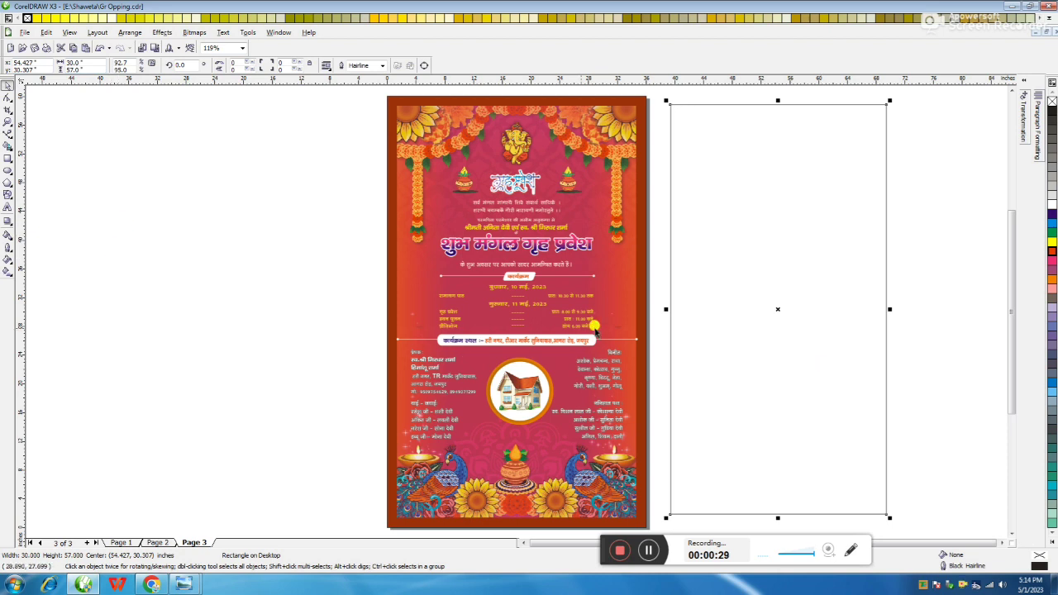
pyautogui.hotkey('ctrl', 'z')
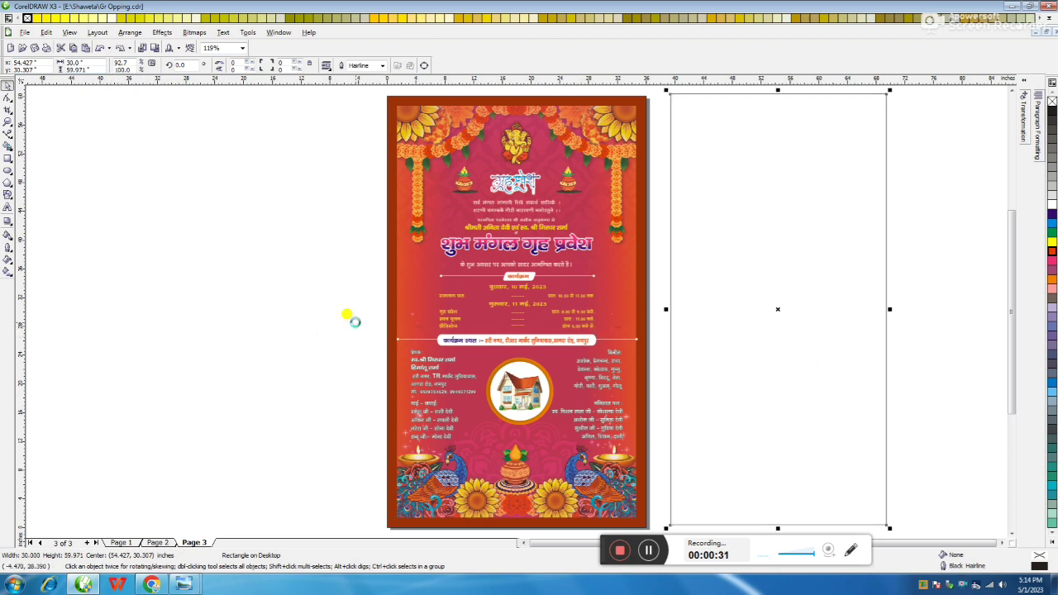
pyautogui.hotkey('ctrl', 'z')
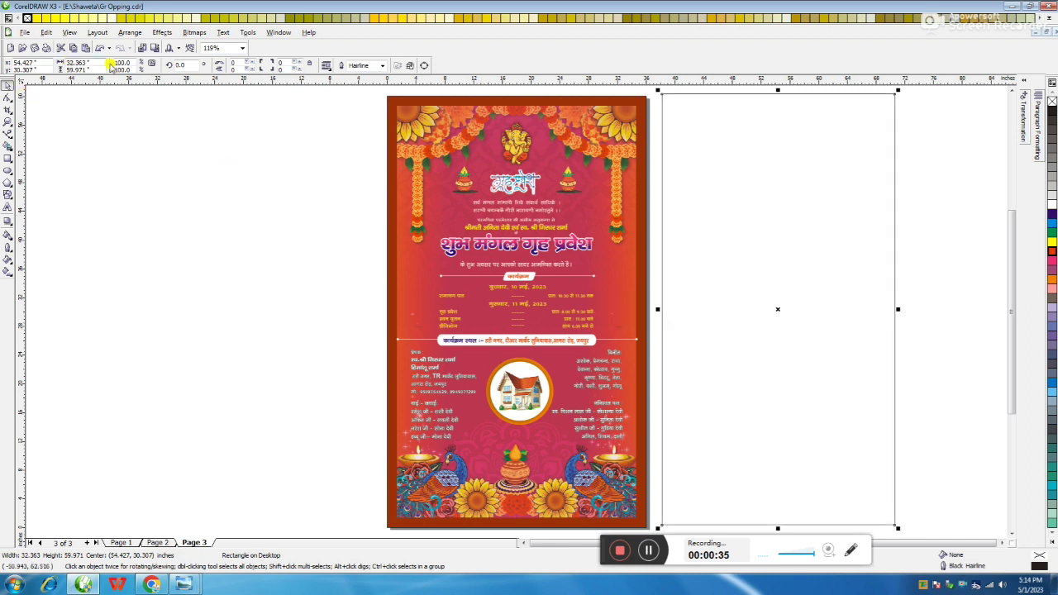
pyautogui.write('30')
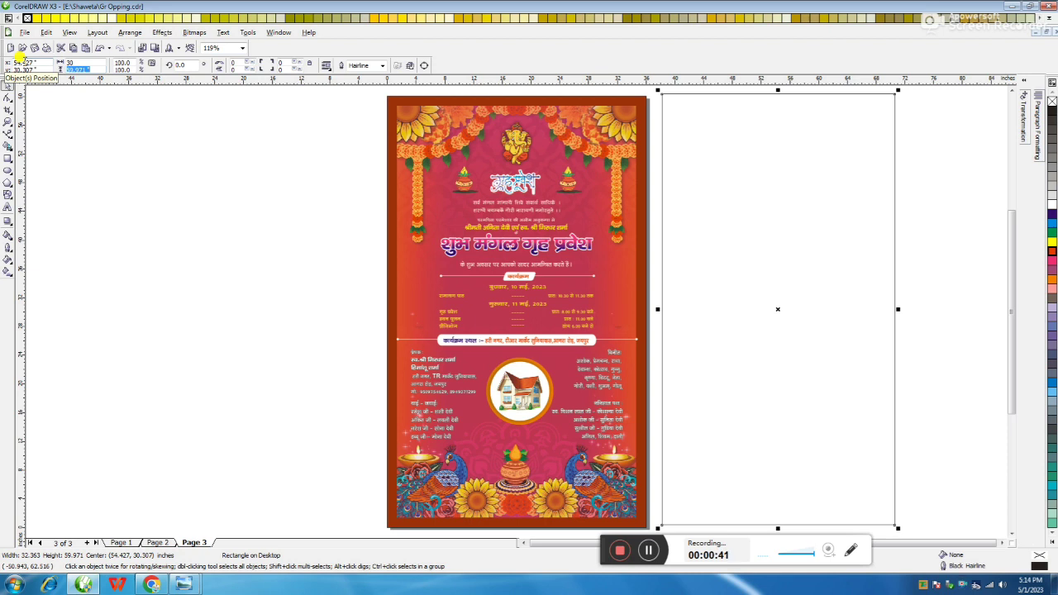
pyautogui.press('Return')
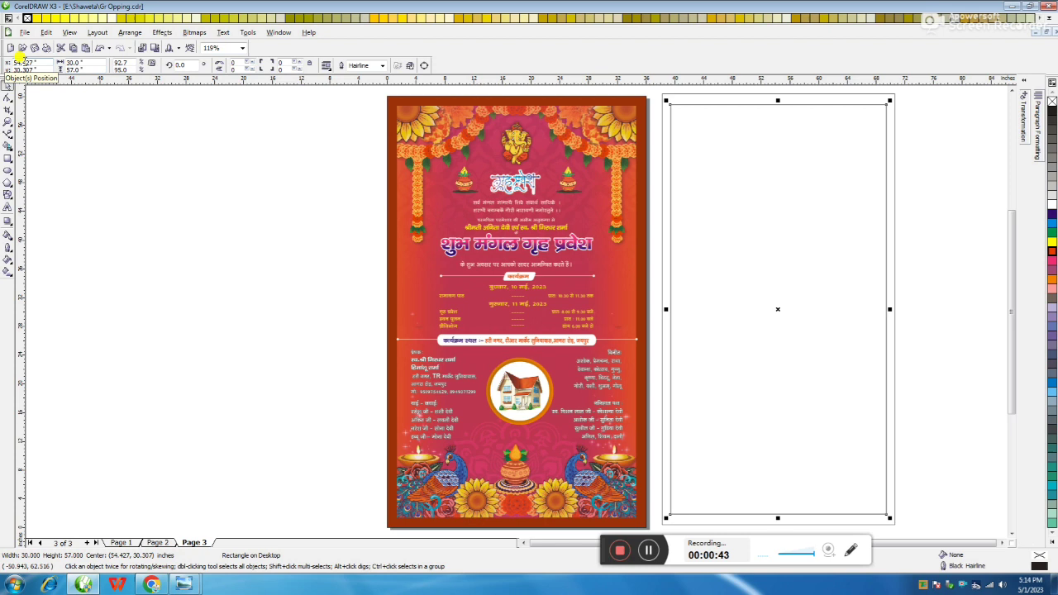
# Bring the floral strip and Ganesh image in beside the rectangle
pyautogui.click(942, 203)
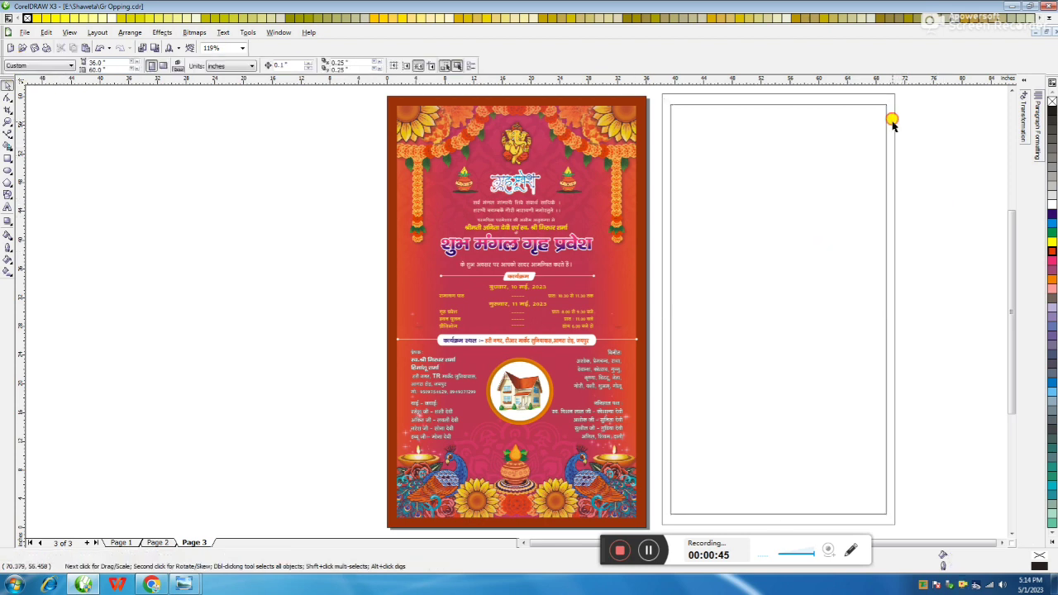
pyautogui.click(893, 121)
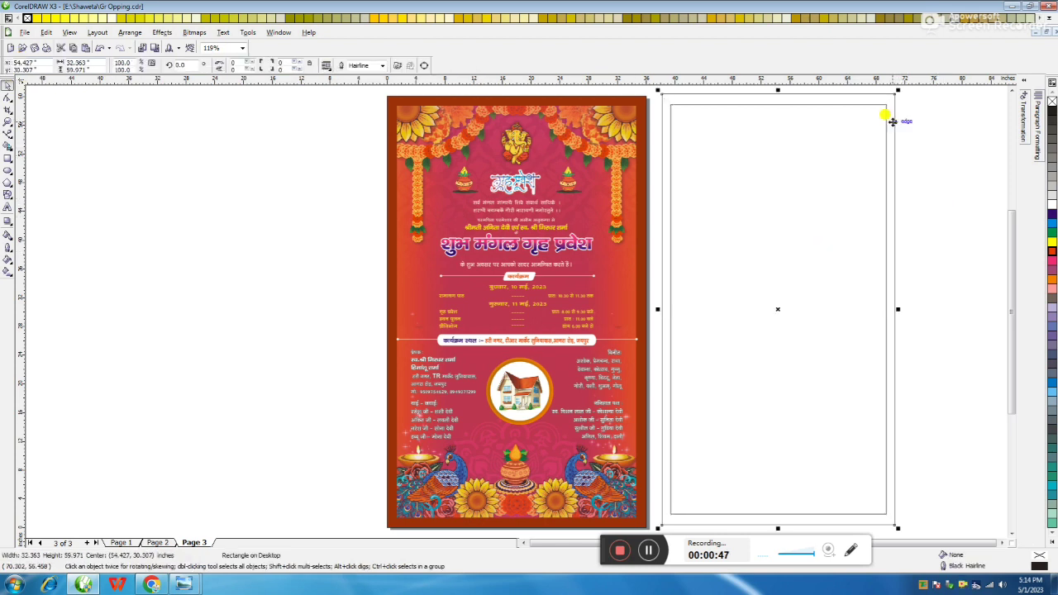
pyautogui.click(942, 194)
pyautogui.click(889, 133)
pyautogui.click(956, 137)
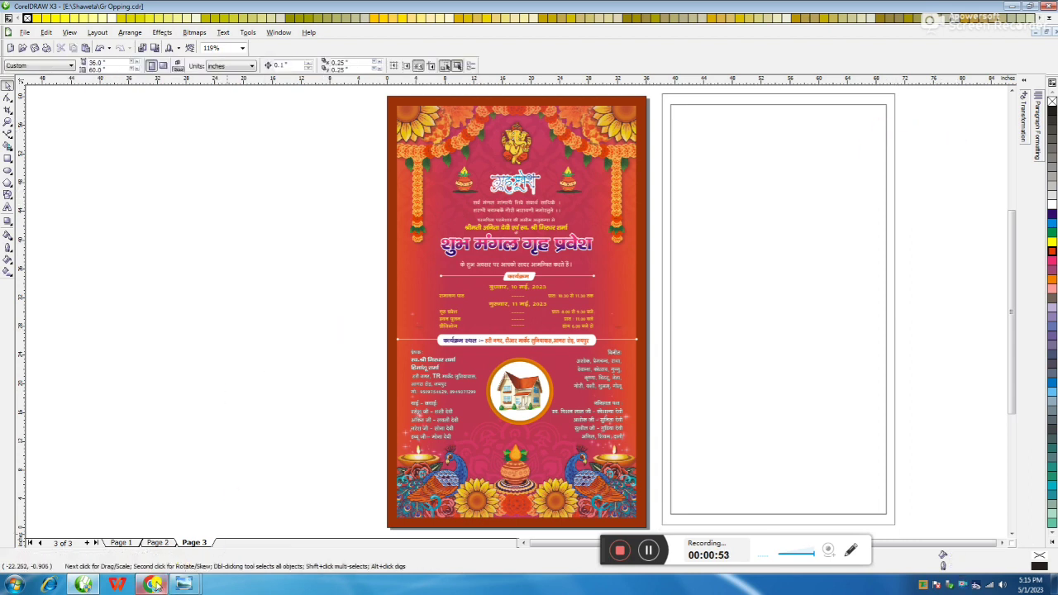
pyautogui.moveTo(153, 585)
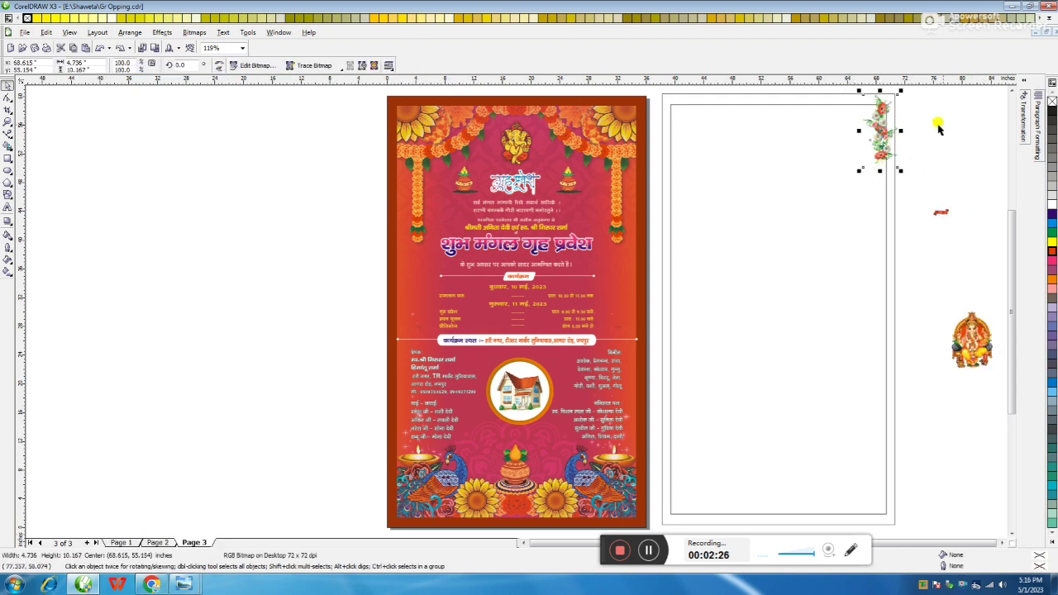
# Crop the bottom of the flower strip with node editing, discarding a trial duplicate
pyautogui.click(1024, 121)
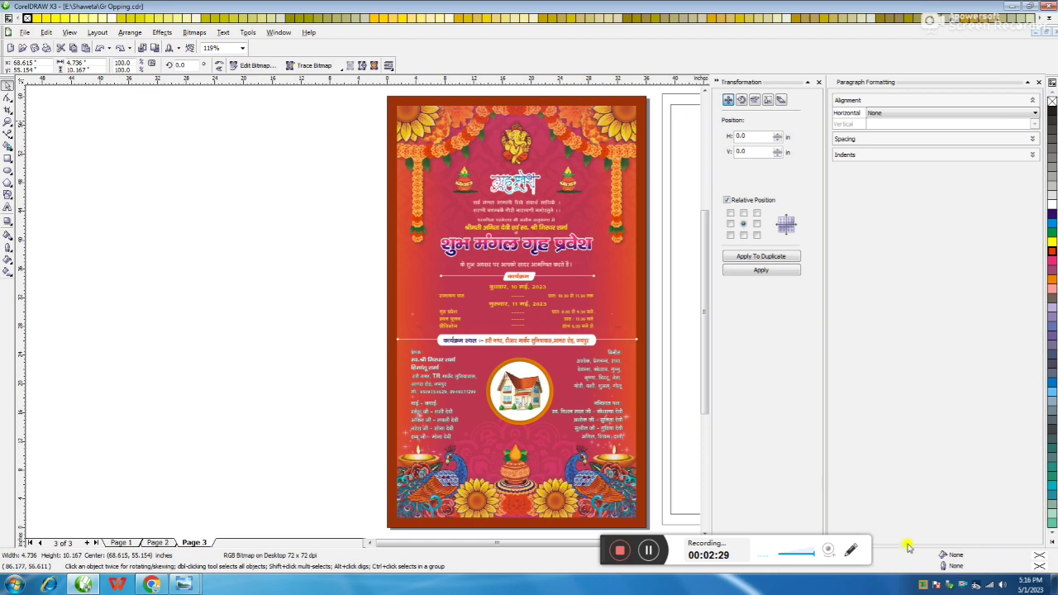
pyautogui.hscroll(5, 385, 540)
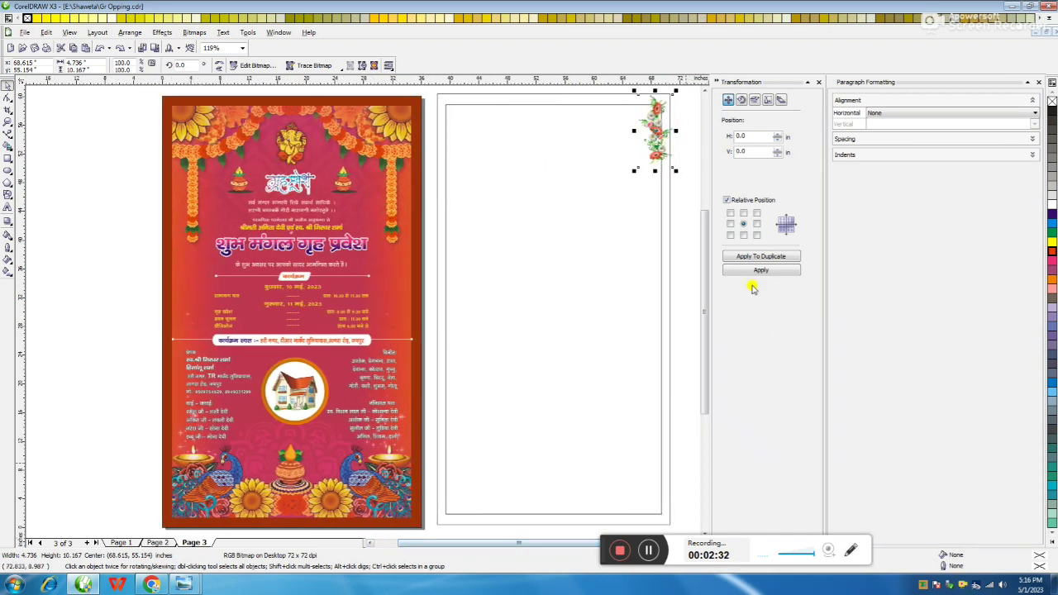
pyautogui.click(744, 235)
pyautogui.click(748, 256)
pyautogui.click(748, 256)
pyautogui.click(748, 256)
pyautogui.hotkey('ctrl', 'z')
pyautogui.hotkey('ctrl', 'z')
pyautogui.hotkey('ctrl', 'z')
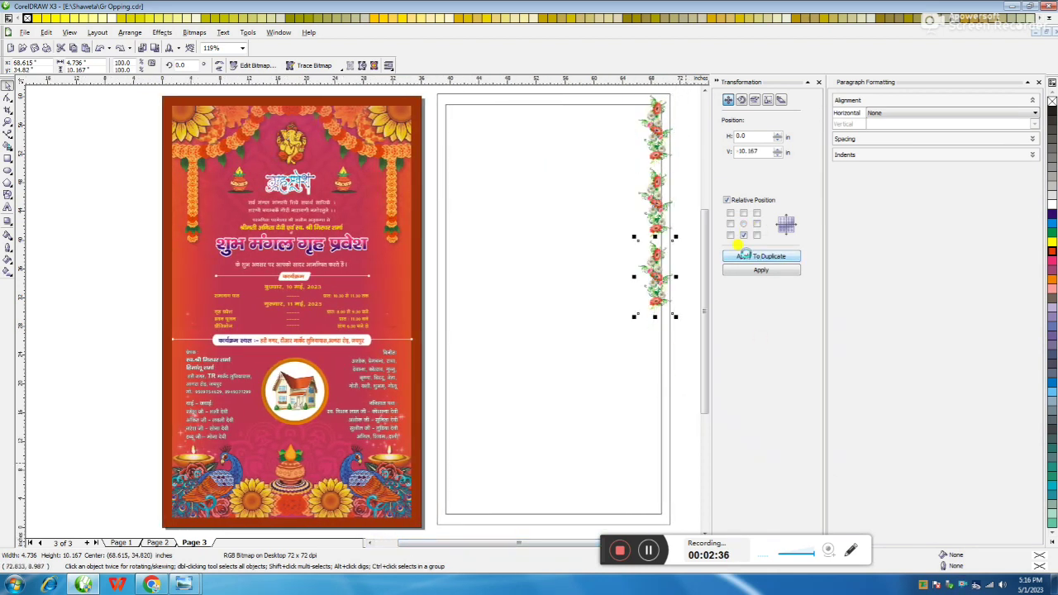
pyautogui.press('F10')
pyautogui.moveTo(635, 170); pyautogui.dragTo(638, 162)
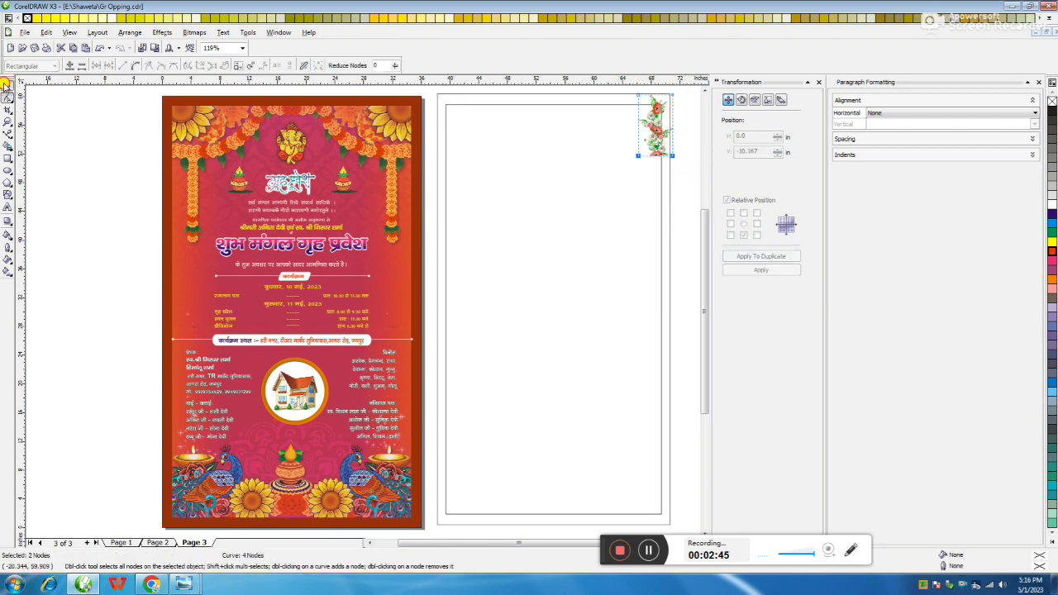
pyautogui.click(5, 85)
# Duplicate the cropped strip downward repeatedly to stack a column of copies
pyautogui.click(760, 256)
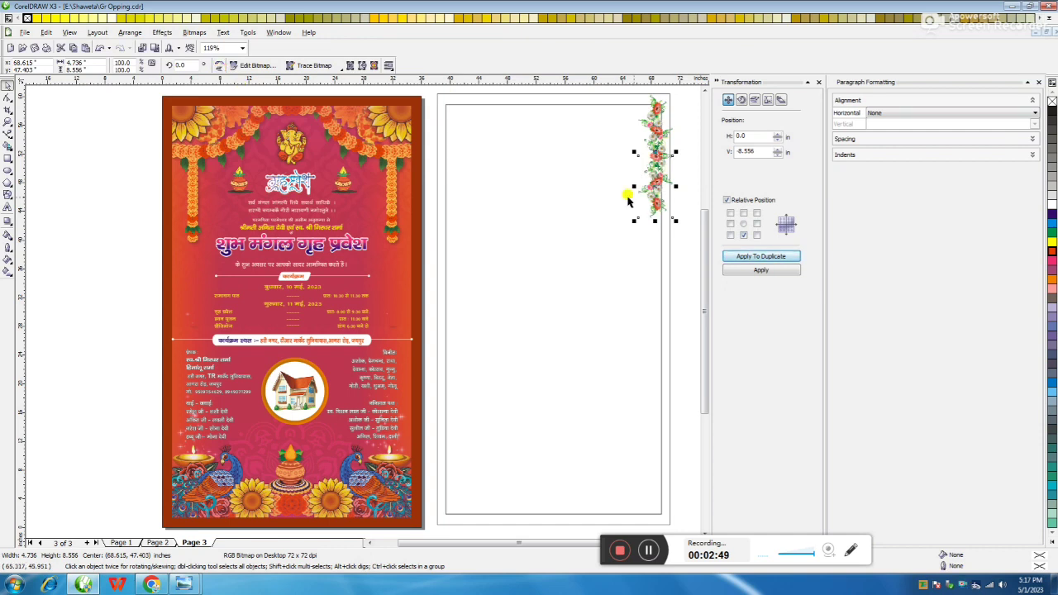
pyautogui.press('F10')
pyautogui.hscroll(1, 664, 220)
pyautogui.moveTo(663, 220); pyautogui.dragTo(597, 203)
pyautogui.press('space')
pyautogui.click(760, 256)
pyautogui.click(760, 256)
pyautogui.click(760, 256)
pyautogui.click(761, 256)
pyautogui.click(760, 256)
pyautogui.click(760, 256)
# Group the nine stacked flower-strip copies
pyautogui.scroll(-3, 392, 267)
pyautogui.moveTo(338, 283); pyautogui.dragTo(381, 451)
pyautogui.scroll(4, 362, 306)
pyautogui.scroll(-2, 375, 310)
pyautogui.hotkey('ctrl', 'g')
# PowerClip the strip group into the rectangle and shift it right inside
pyautogui.click(162, 32)
pyautogui.moveTo(176, 171)
pyautogui.click(290, 176)
pyautogui.click(347, 89)
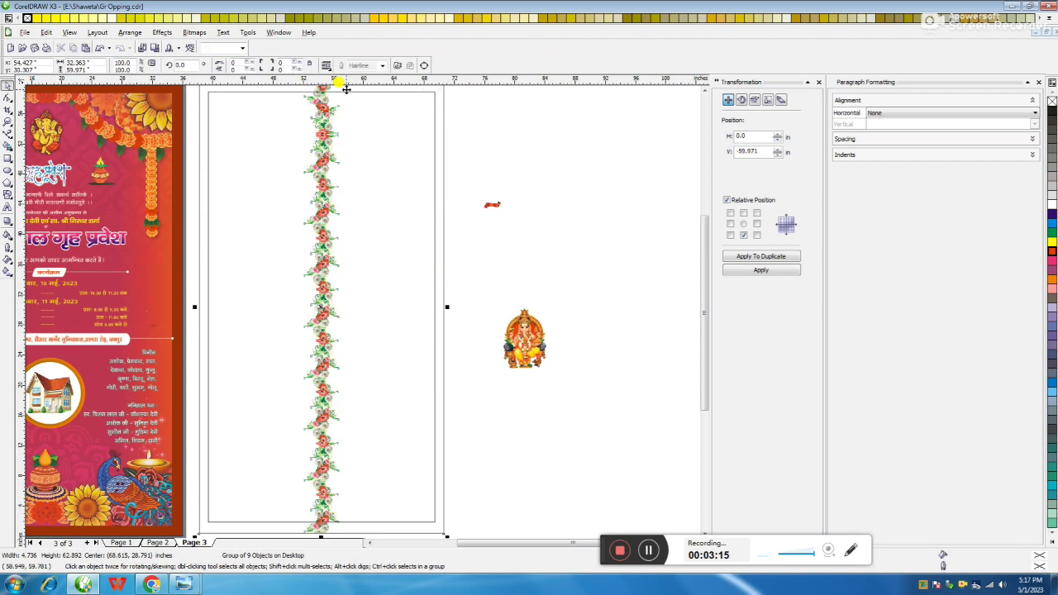
pyautogui.keyDown('ctrl'); pyautogui.click(323, 132); pyautogui.keyUp('ctrl')
pyautogui.moveTo(430, 128); pyautogui.dragTo(425, 136)
pyautogui.scroll(-2, 356, 302)
pyautogui.scroll(2, 393, 285)
pyautogui.scroll(-2, 342, 302)
pyautogui.scroll(2, 350, 303)
pyautogui.moveTo(349, 303); pyautogui.dragTo(371, 300)
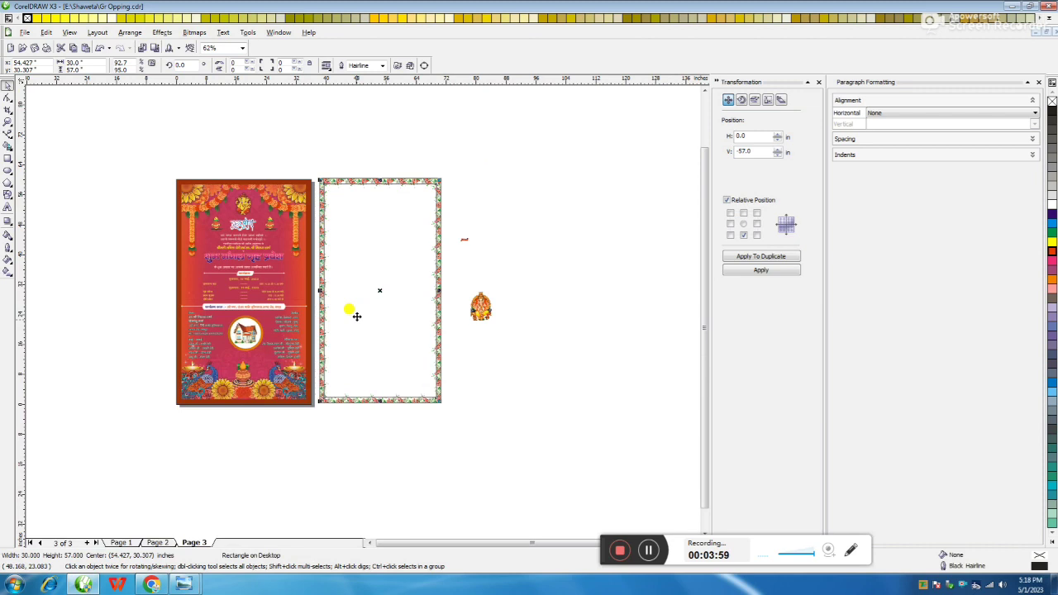
pyautogui.click(357, 316)
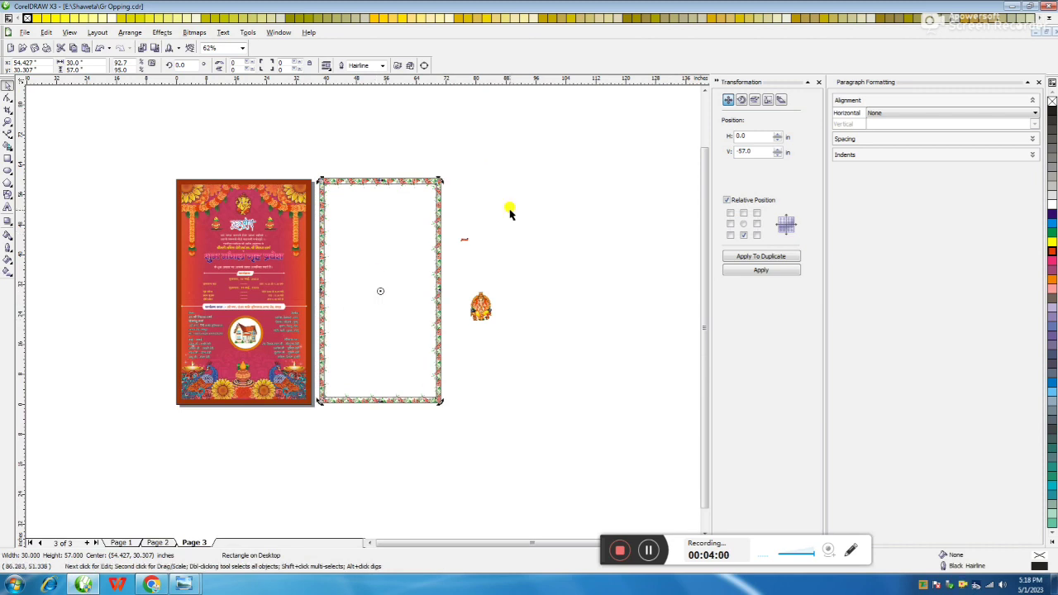
# Shrink the inner rectangle to about 26.7 x 45.75 inches
pyautogui.scroll(2, 435, 216)
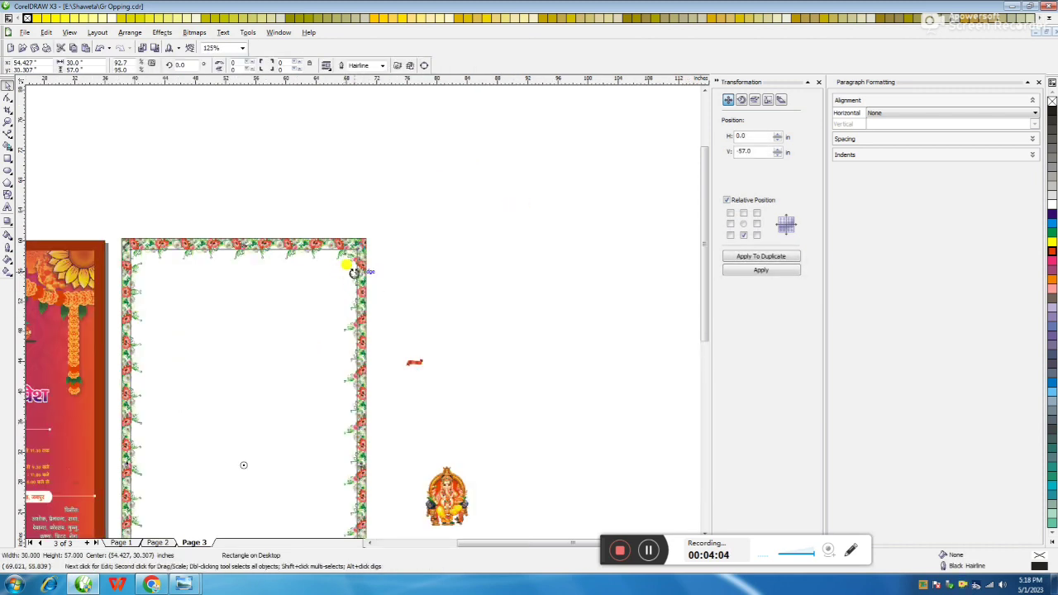
pyautogui.click(369, 261)
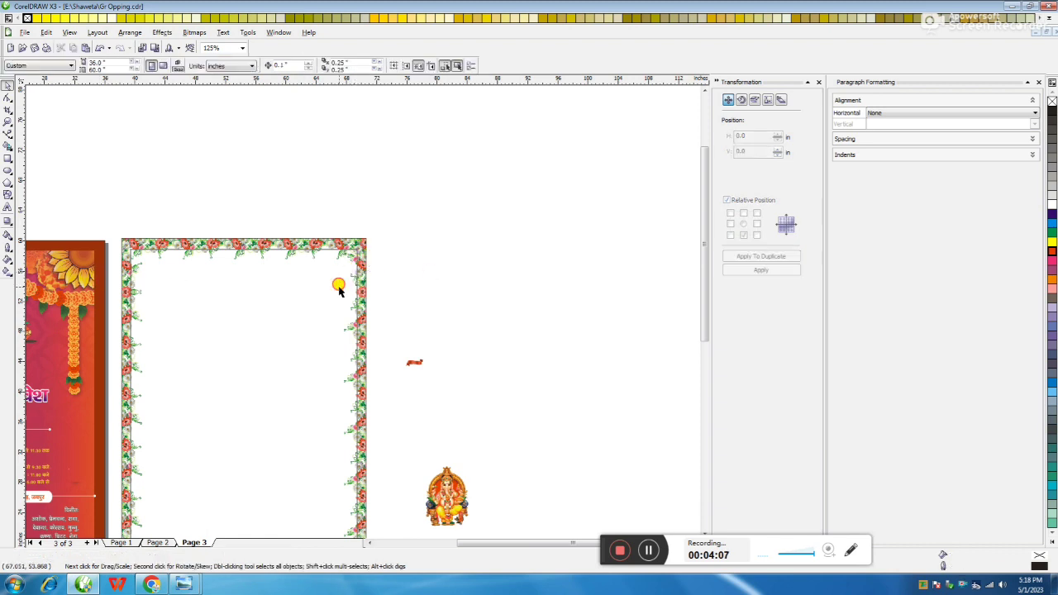
pyautogui.moveTo(364, 241); pyautogui.dragTo(352, 264)
pyautogui.scroll(-2, 362, 330)
pyautogui.scroll(2, 356, 304)
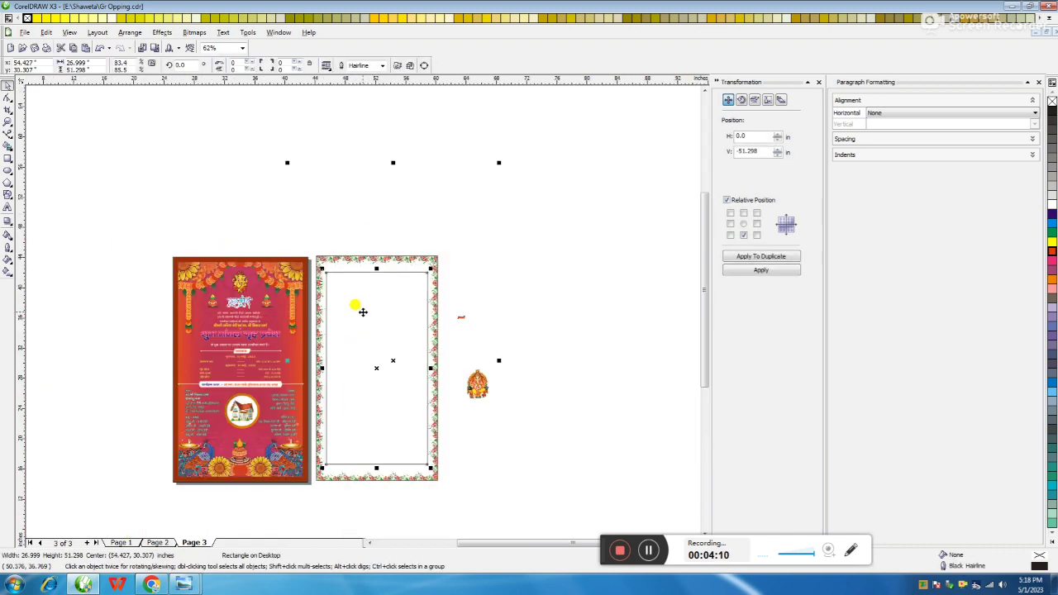
pyautogui.moveTo(499, 159); pyautogui.dragTo(490, 189)
pyautogui.moveTo(493, 360); pyautogui.dragTo(497, 360)
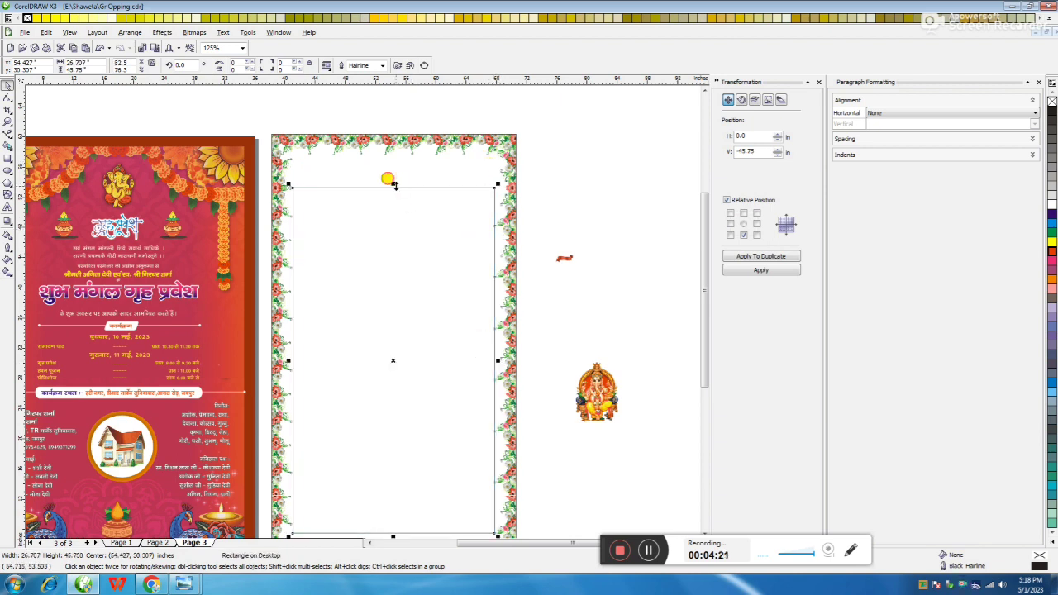
# Draw and position three overlapping ellipses near the top of the panel
pyautogui.click(7, 170)
pyautogui.moveTo(313, 155); pyautogui.dragTo(468, 274)
pyautogui.click(6, 85)
pyautogui.moveTo(374, 202); pyautogui.dragTo(422, 192)
pyautogui.press('F3')
pyautogui.scroll(1, 362, 326)
pyautogui.moveTo(578, 139); pyautogui.dragTo(256, 292)
pyautogui.click(299, 203)
# Nudge the overlapping ellipses, then delete them
pyautogui.moveTo(337, 170); pyautogui.dragTo(402, 171)
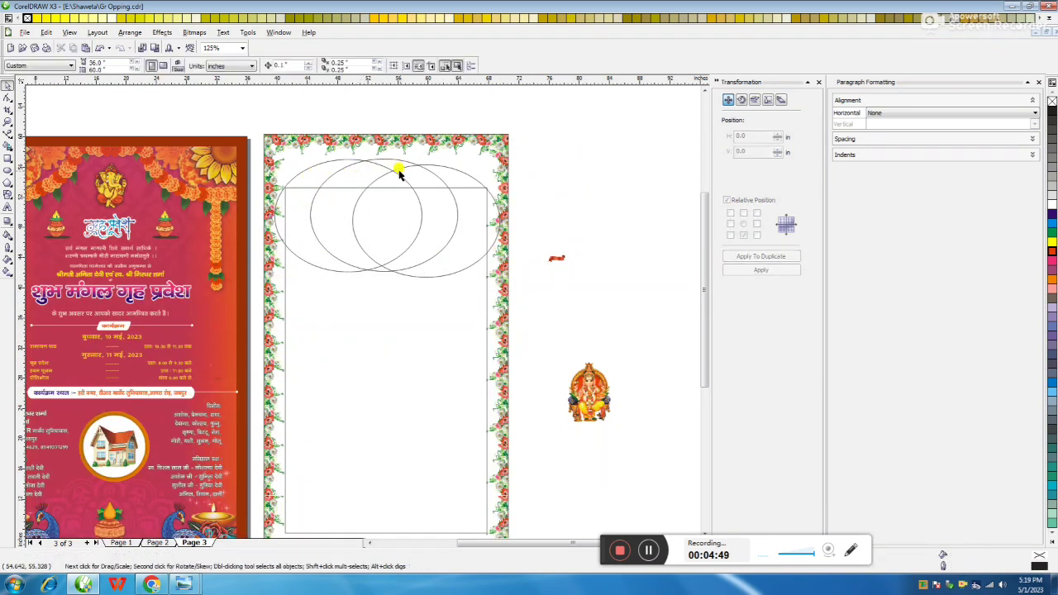
pyautogui.moveTo(371, 220); pyautogui.dragTo(371, 232)
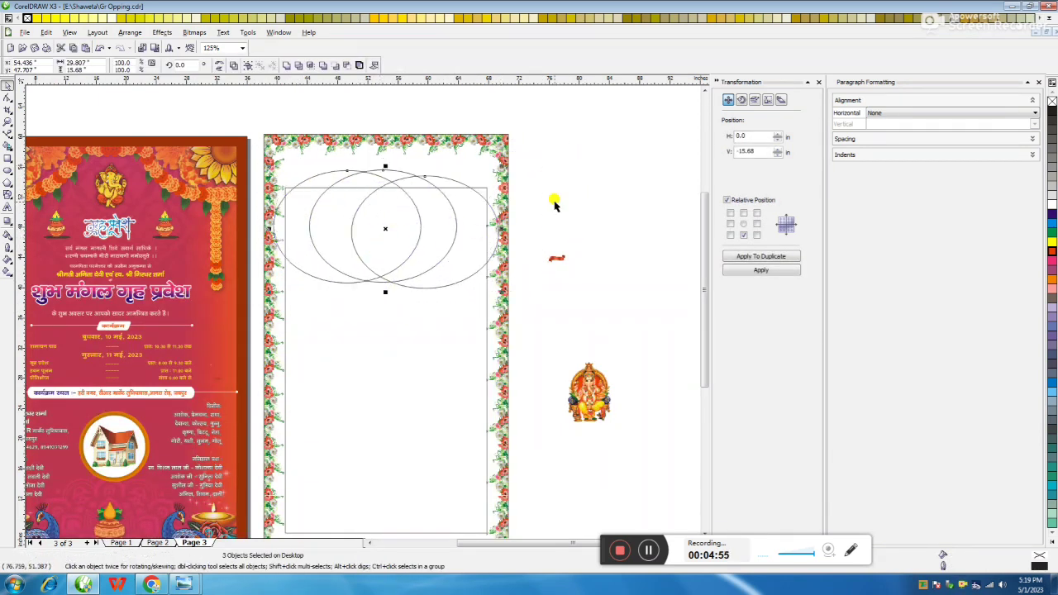
pyautogui.click(554, 157)
pyautogui.moveTo(536, 162); pyautogui.dragTo(361, 306)
pyautogui.scroll(-2, 406, 248)
pyautogui.press('Delete')
pyautogui.scroll(4, 267, 295)
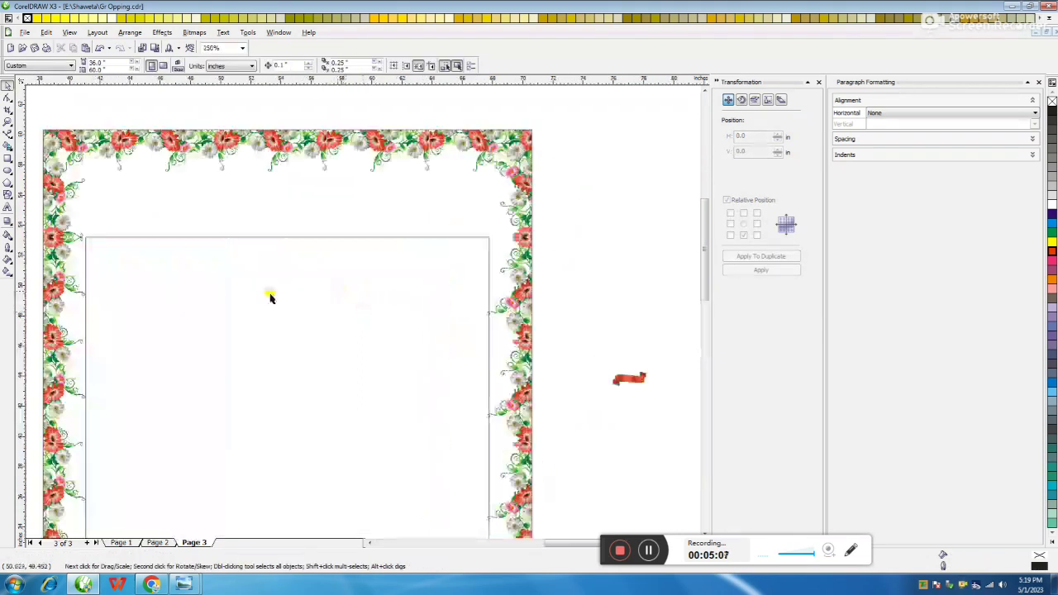
# Draw a rectangle at the panel top, round its corners, and duplicate it rightward
pyautogui.press('F6')
pyautogui.moveTo(86, 178)
pyautogui.mouseDown()
pyautogui.moveTo(142, 251)
pyautogui.moveTo(263, 238)
pyautogui.mouseUp()
pyautogui.press('F10')
pyautogui.moveTo(87, 178); pyautogui.dragTo(116, 180)
pyautogui.moveTo(262, 238); pyautogui.dragTo(235, 238)
pyautogui.press('space')
pyautogui.click(755, 223)
pyautogui.click(744, 256)
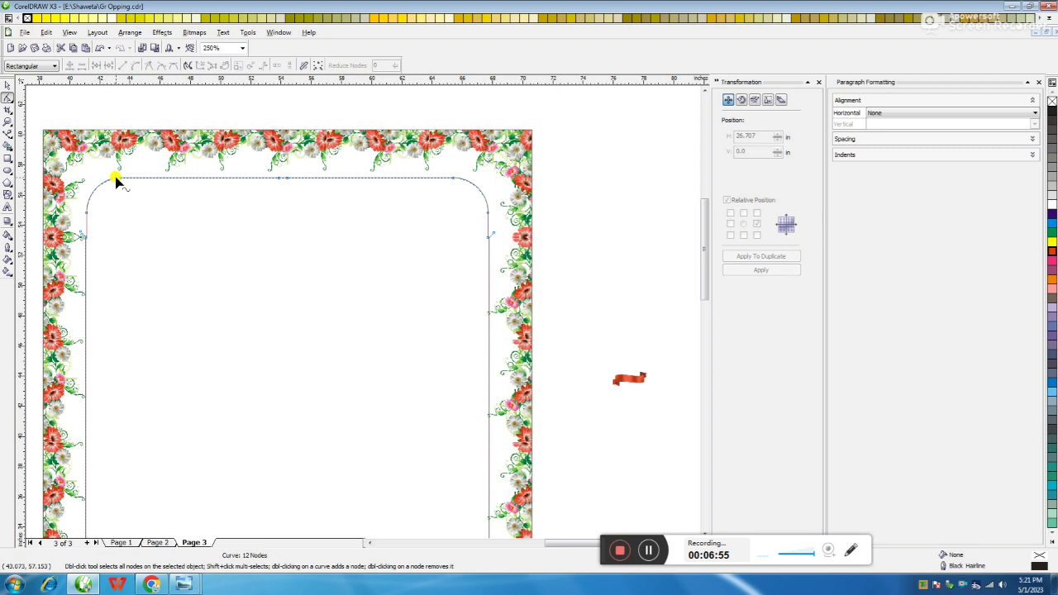
# Delete the two nodes on the curve's top edge, leaving 10 nodes
pyautogui.click(120, 177)
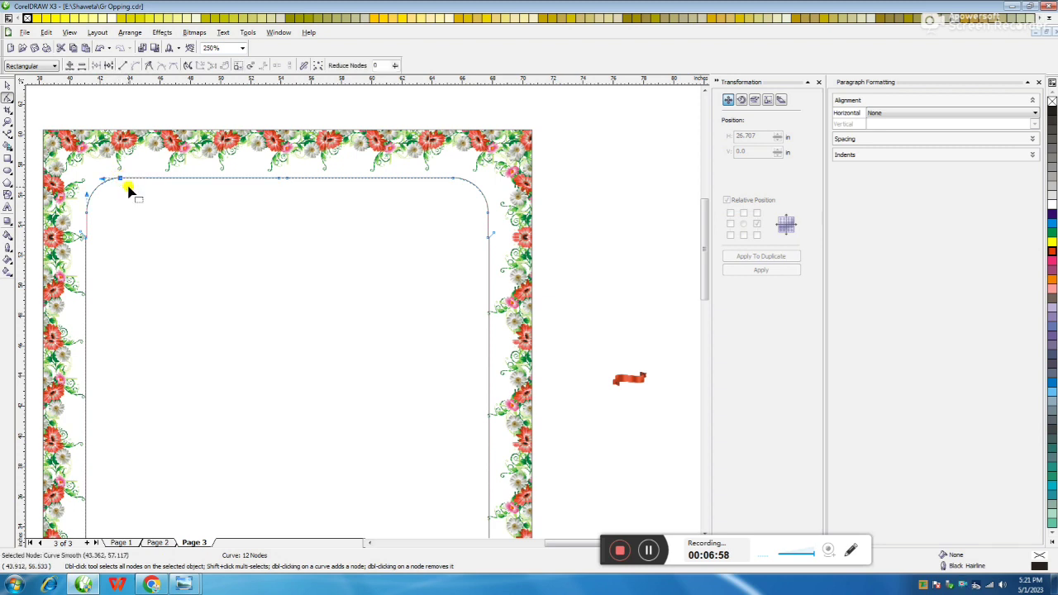
pyautogui.moveTo(276, 169); pyautogui.dragTo(309, 201)
pyautogui.press('Delete')
pyautogui.click(289, 180)
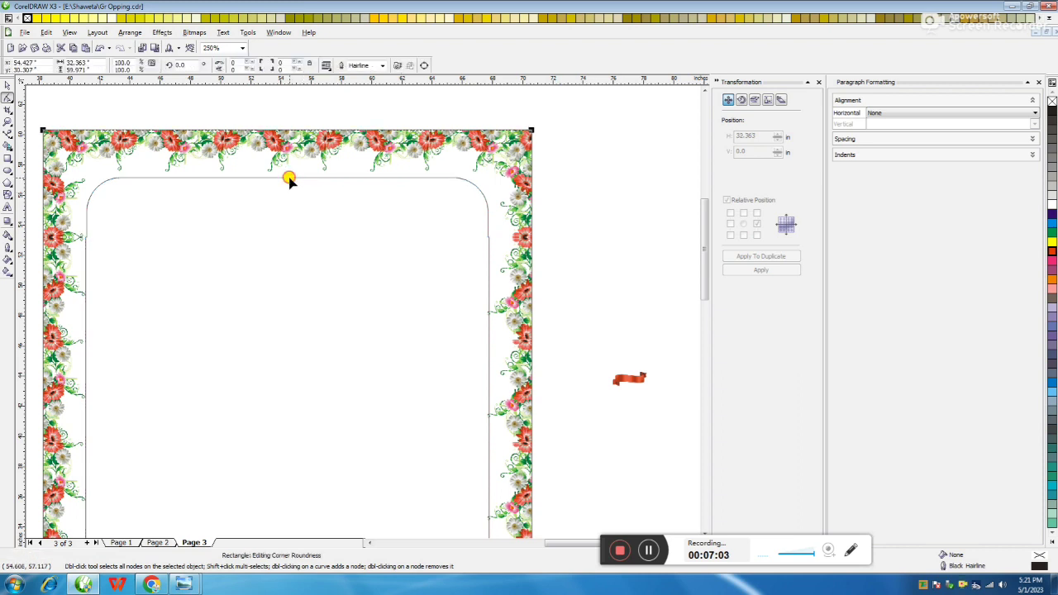
pyautogui.click(289, 178)
pyautogui.scroll(-4, 361, 338)
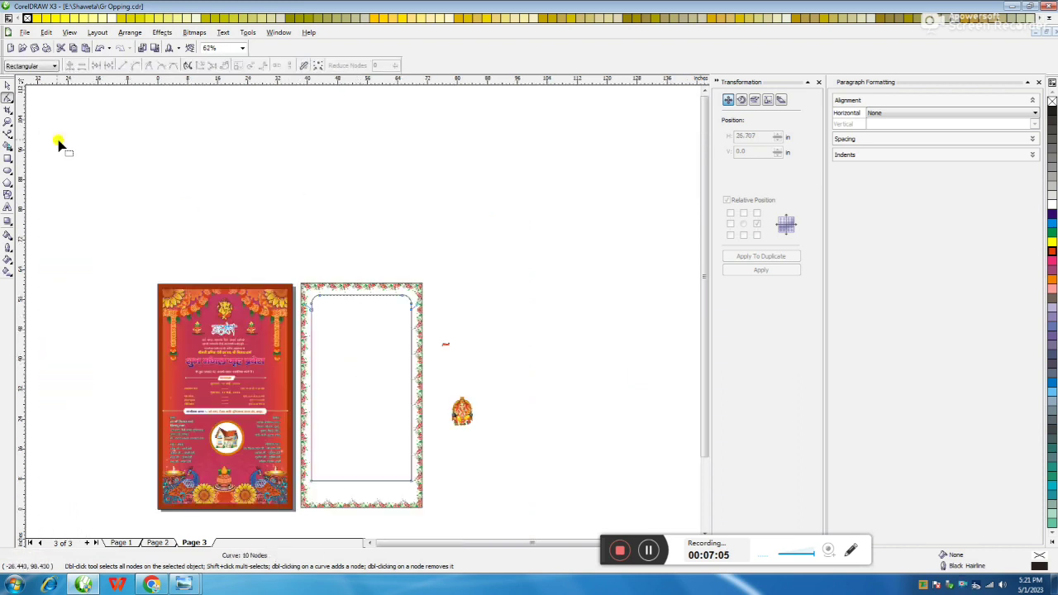
# Move the rounded frame curve off the page to the right
pyautogui.click(6, 92)
pyautogui.scroll(2, 361, 306)
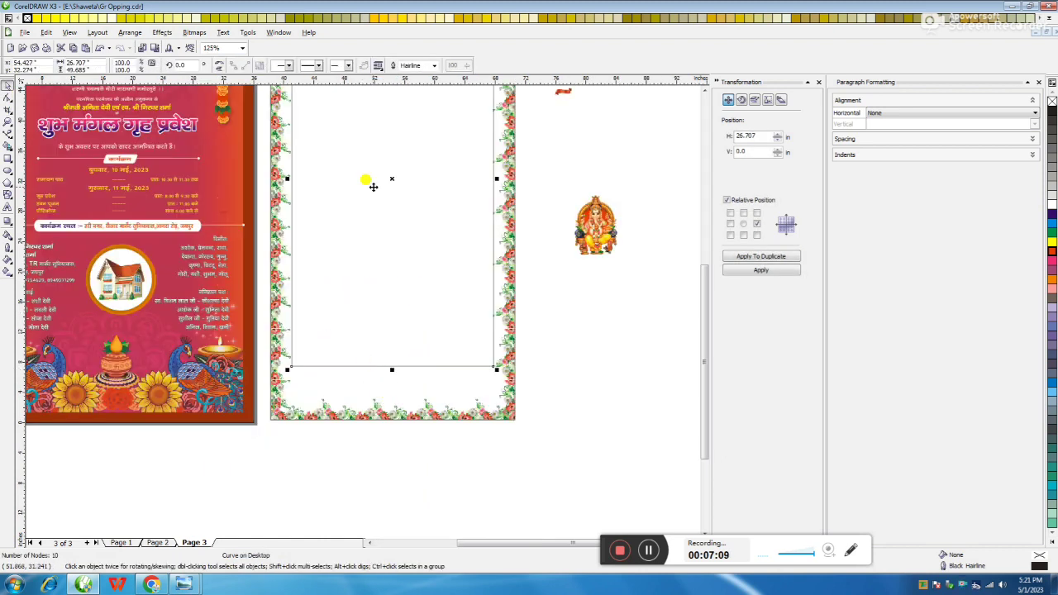
pyautogui.scroll(-2, 362, 220)
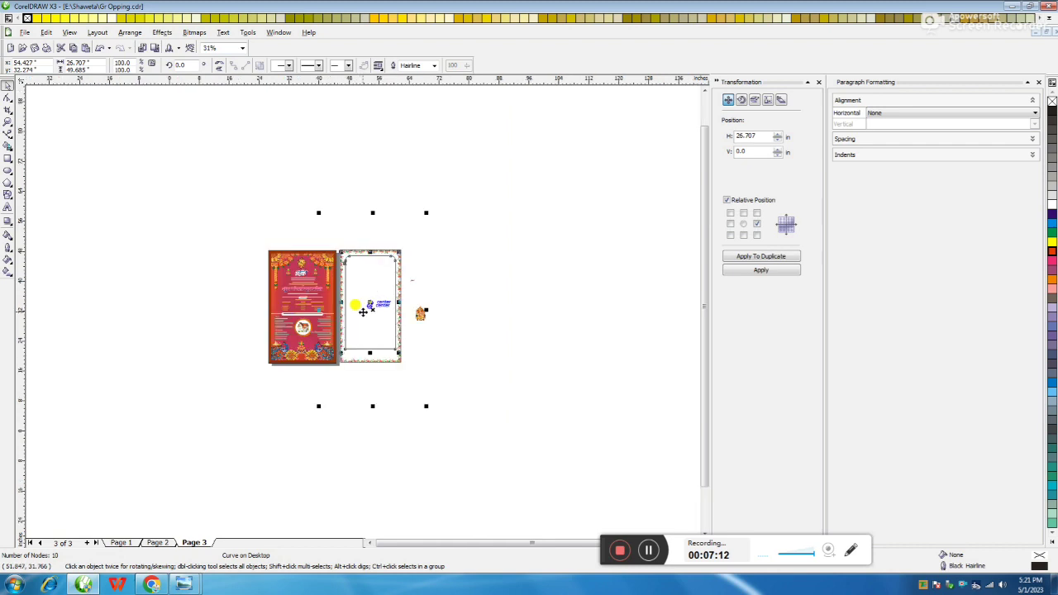
pyautogui.click(403, 288)
pyautogui.moveTo(403, 288); pyautogui.dragTo(587, 286)
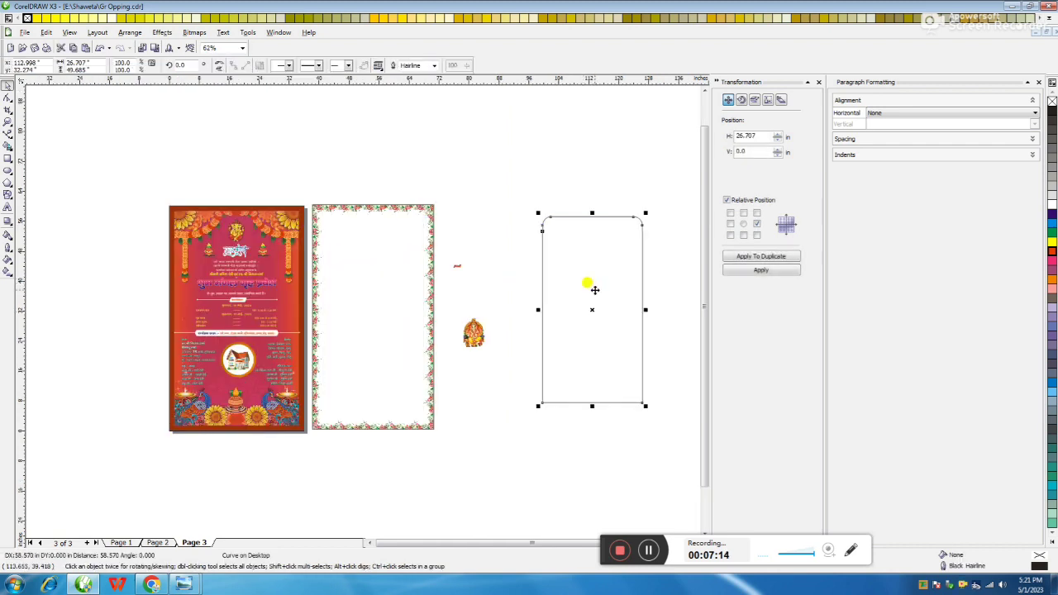
# Create a downward-shifted duplicate and drag it up to overlap the original
pyautogui.click(613, 256)
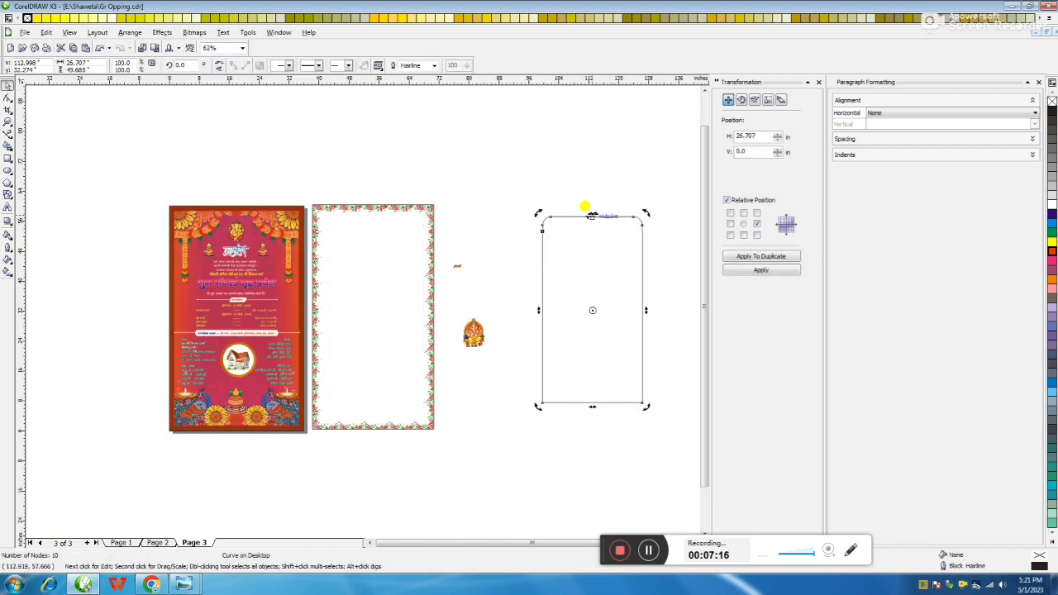
pyautogui.click(746, 259)
pyautogui.click(607, 427)
pyautogui.click(600, 438)
pyautogui.click(602, 435)
pyautogui.moveTo(602, 434); pyautogui.dragTo(606, 288)
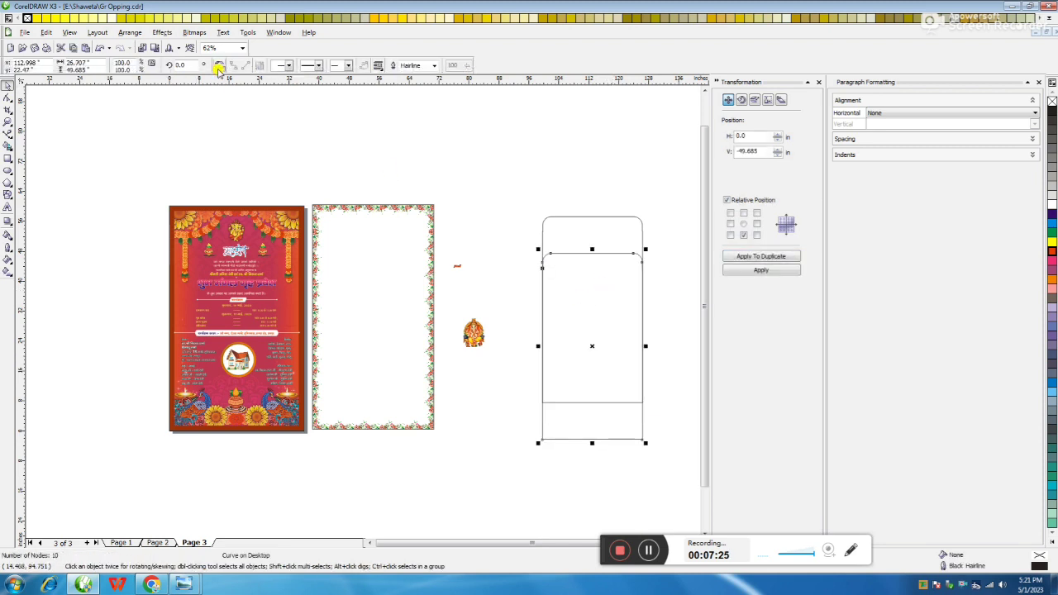
# Nudge the copy up, select both curves, and move them into the second card's border
pyautogui.press('Up')
pyautogui.press('Up')
pyautogui.press('Up')
pyautogui.press('Up')
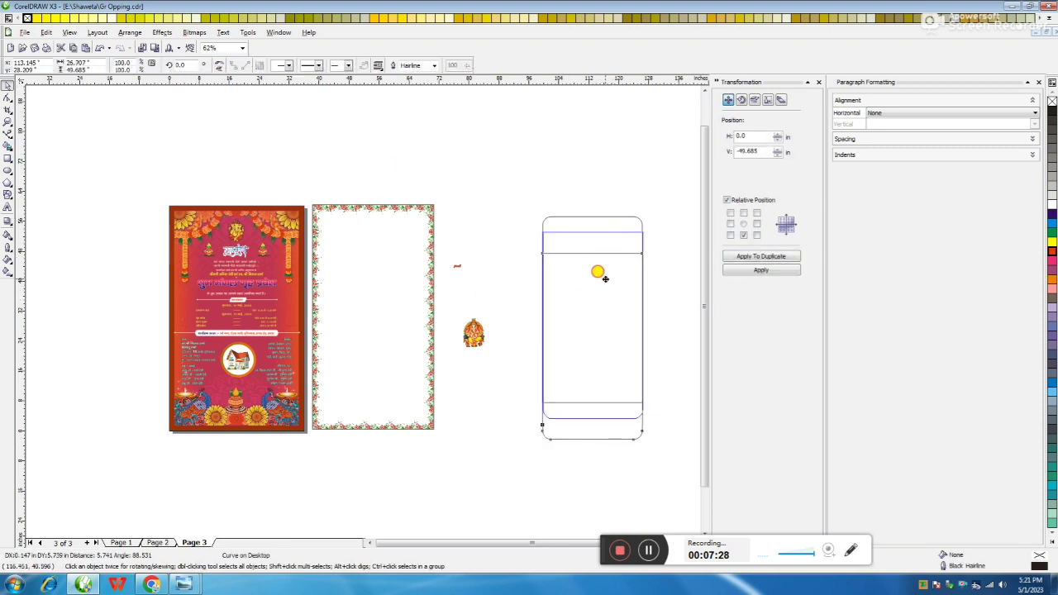
pyautogui.moveTo(666, 190); pyautogui.dragTo(515, 441)
pyautogui.moveTo(652, 186); pyautogui.dragTo(534, 423)
pyautogui.moveTo(580, 327); pyautogui.dragTo(360, 330)
pyautogui.scroll(2, 361, 329)
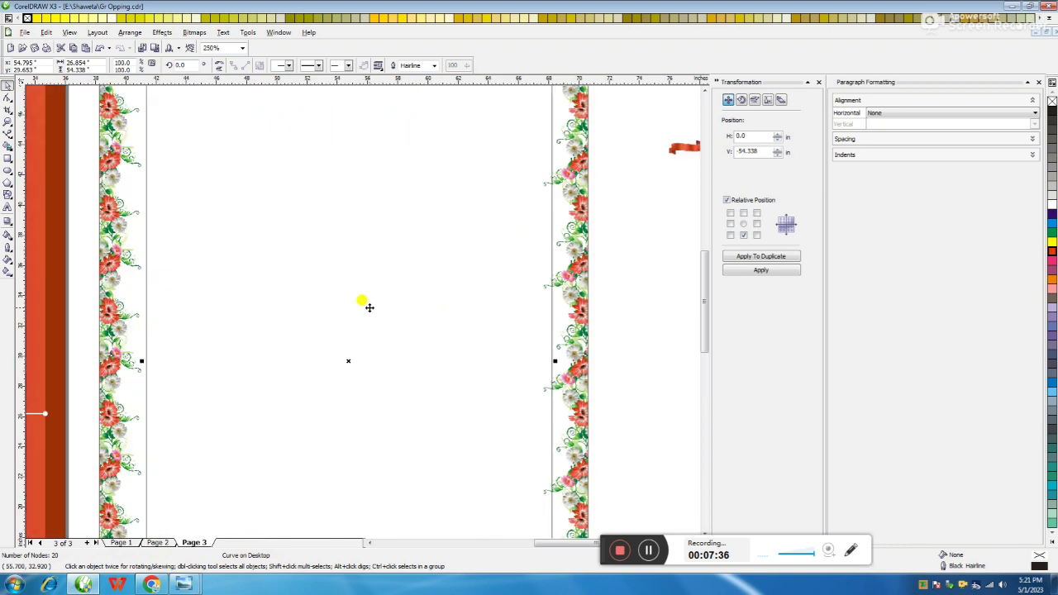
pyautogui.scroll(-1, 367, 302)
pyautogui.keyDown('shift'); pyautogui.click(459, 142); pyautogui.keyUp('shift')
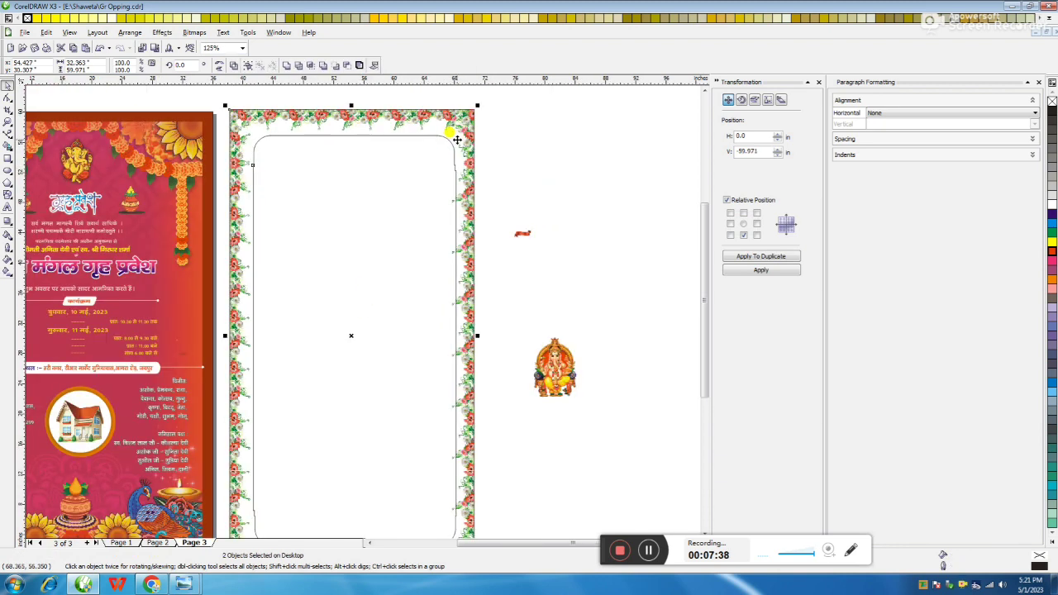
pyautogui.click(452, 195)
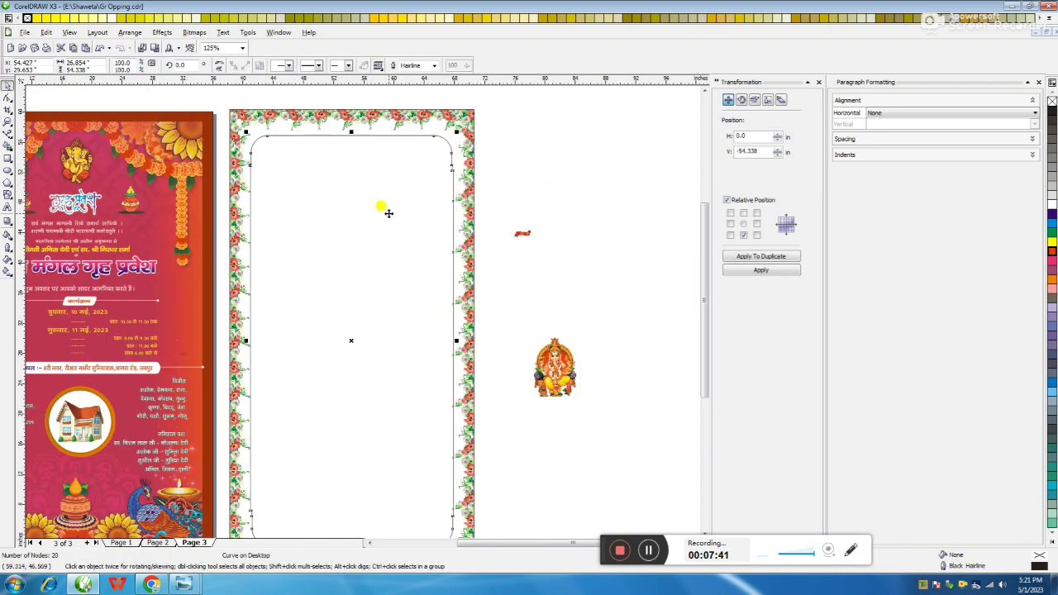
pyautogui.scroll(1, 378, 208)
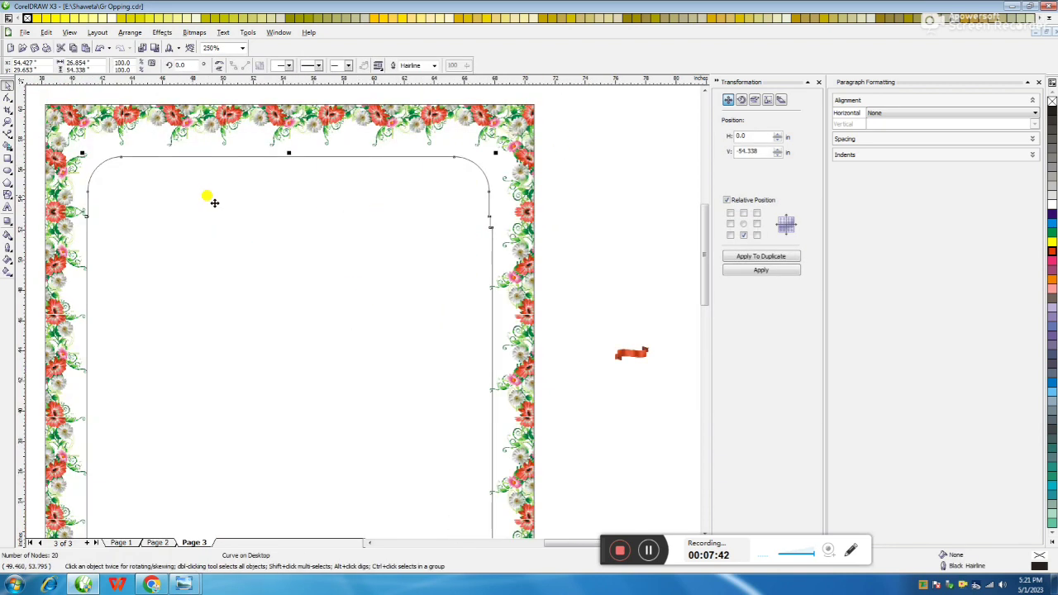
# Sample the leaf green from the border and pour it onto the card background
pyautogui.click(9, 259)
pyautogui.click(8, 247)
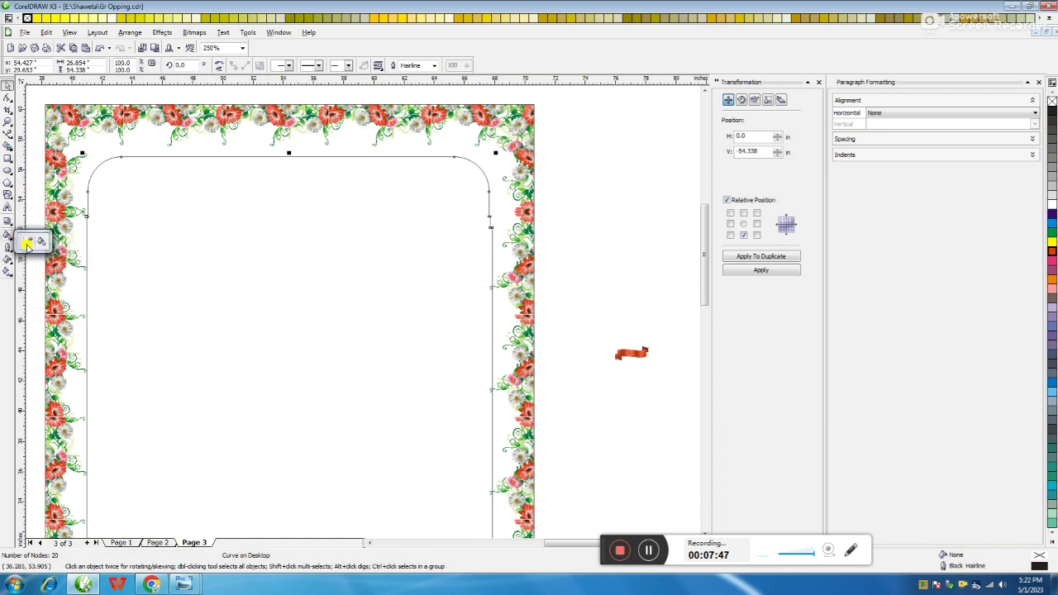
pyautogui.click(27, 241)
pyautogui.scroll(2, 361, 303)
pyautogui.click(525, 210)
pyautogui.click(11, 244)
pyautogui.click(43, 243)
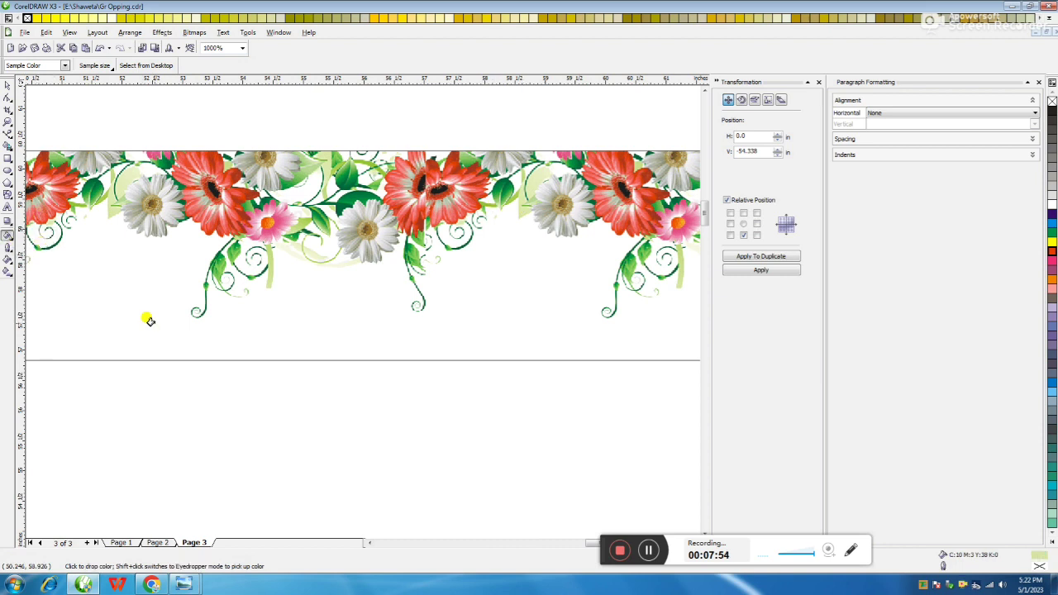
pyautogui.click(149, 317)
pyautogui.scroll(-2, 356, 307)
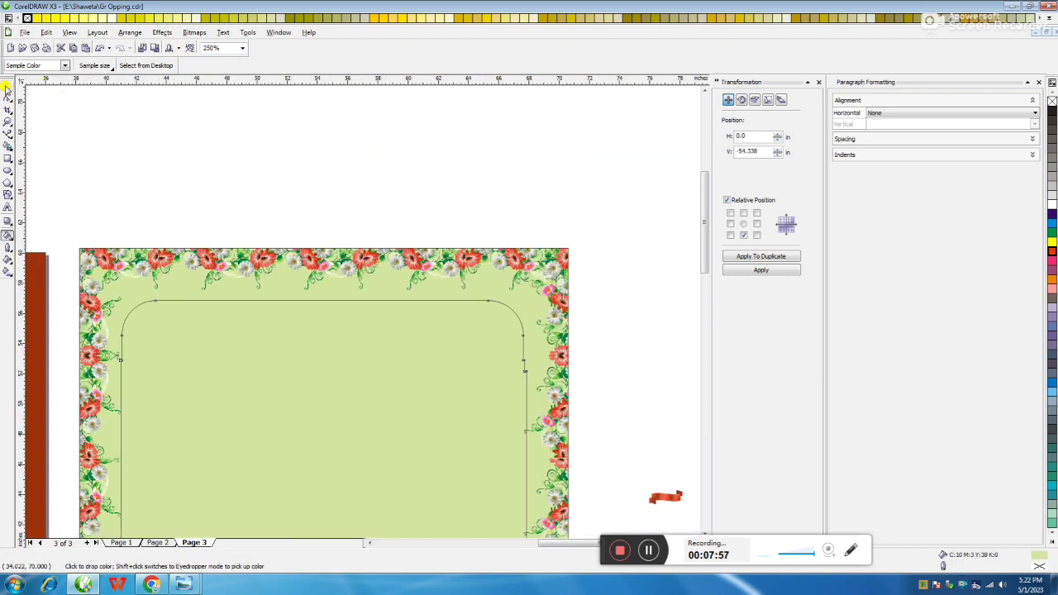
# Fill the inner frame panel with Pale Yellow from the palette
pyautogui.click(8, 86)
pyautogui.scroll(-2, 366, 314)
pyautogui.click(359, 307)
pyautogui.scroll(1, 358, 307)
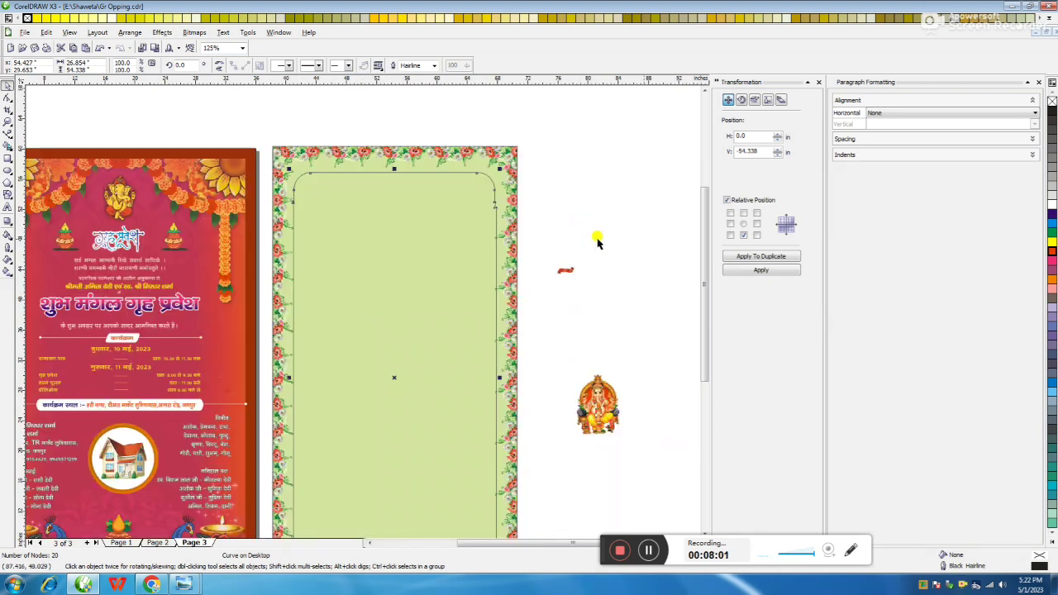
pyautogui.click(1038, 546)
pyautogui.click(1039, 176)
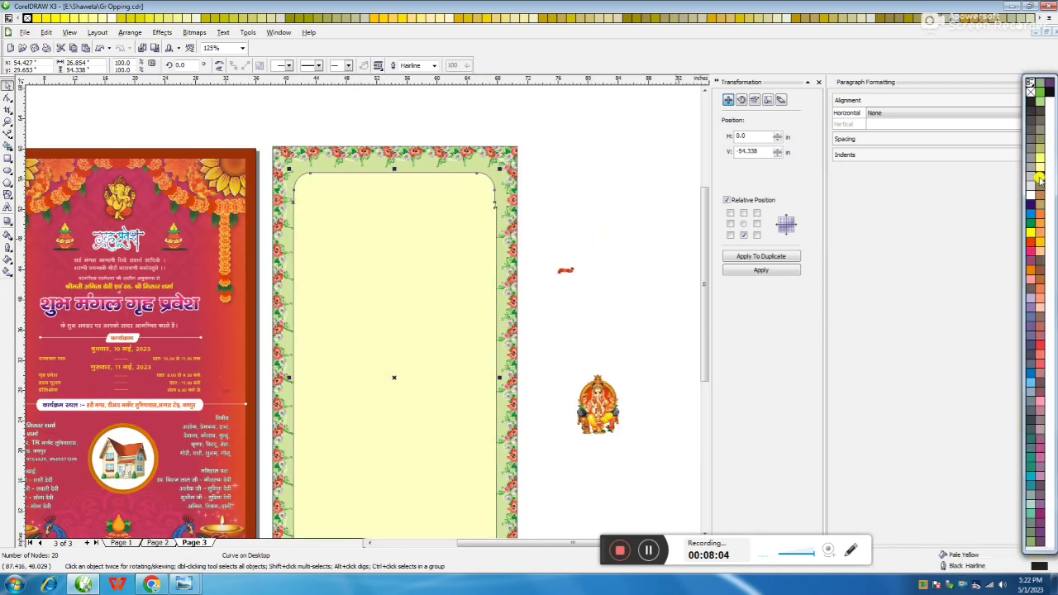
pyautogui.press('Escape')
pyautogui.scroll(-2, 361, 314)
pyautogui.scroll(2, 366, 289)
# Apply a pale-yellow fountain fill to the inner panel
pyautogui.click(506, 123)
pyautogui.press('F11')
pyautogui.click(475, 205)
pyautogui.click(463, 221)
pyautogui.click(531, 381)
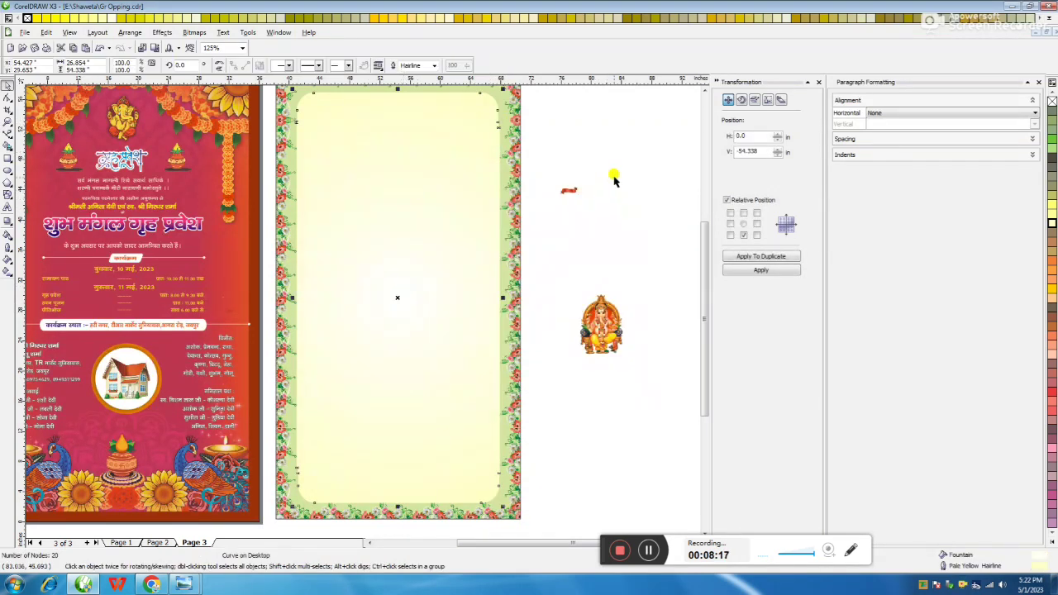
pyautogui.click(607, 281)
# Place a shrunken copy of the Ganesh image at the card's top
pyautogui.click(601, 324)
pyautogui.moveTo(600, 324); pyautogui.dragTo(385, 136)
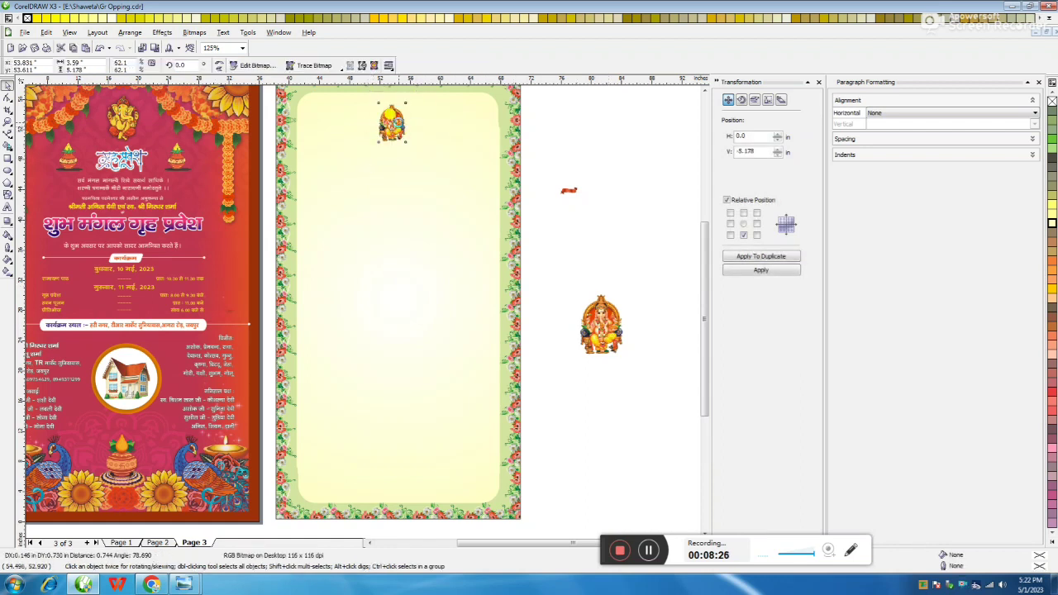
pyautogui.moveTo(621, 167); pyautogui.dragTo(506, 222)
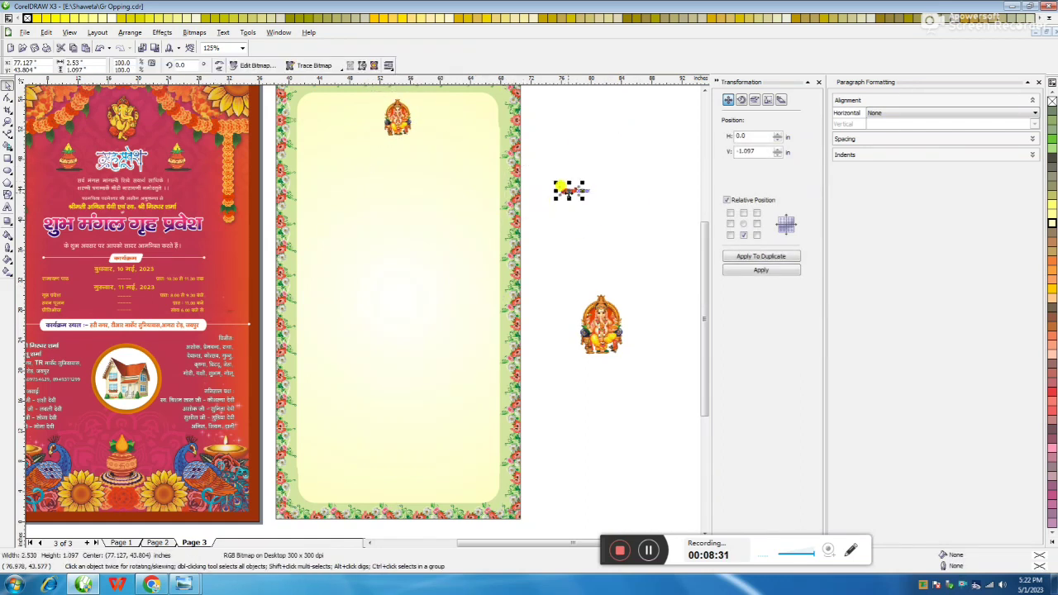
pyautogui.press('Escape')
# Paste the kalash pots and title, and copy the invitation text onto the second card
pyautogui.hotkey('ctrl', 'v')
pyautogui.moveTo(400, 155)
pyautogui.mouseDown()
pyautogui.moveTo(361, 150)
pyautogui.moveTo(396, 146)
pyautogui.mouseUp()
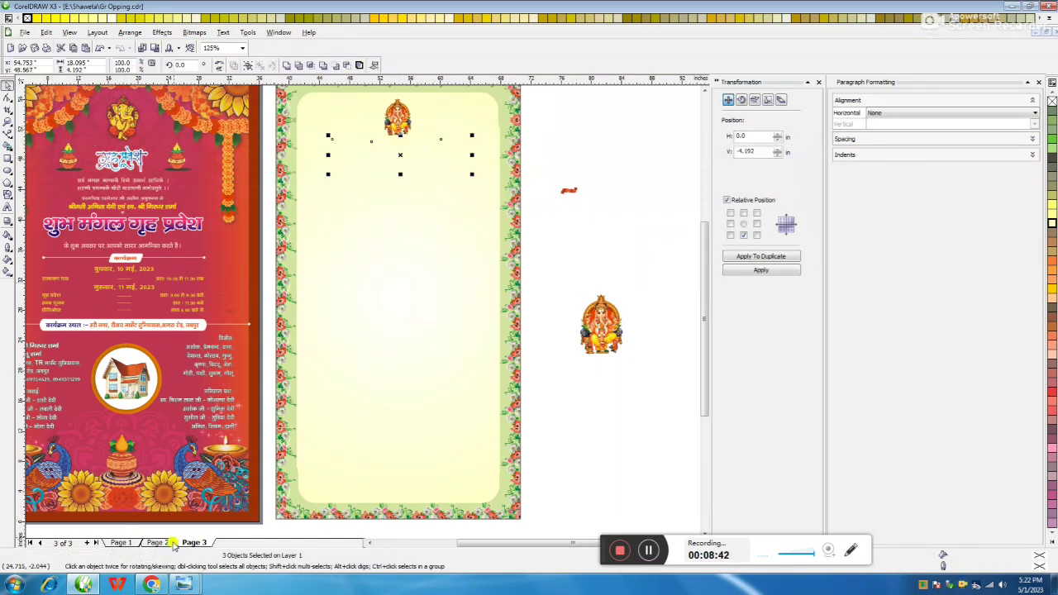
pyautogui.click(345, 263)
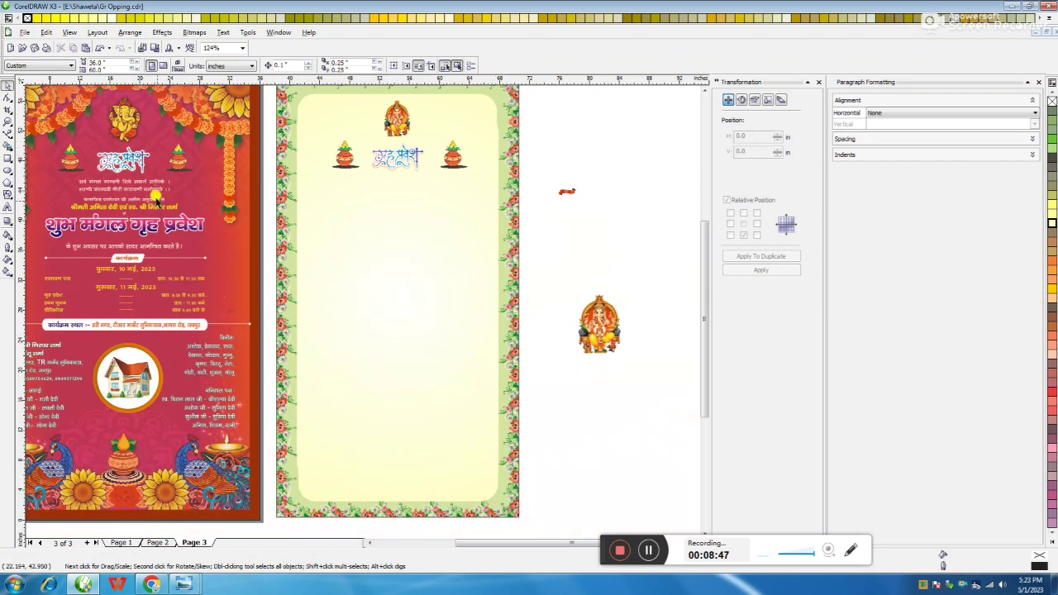
pyautogui.moveTo(48, 246); pyautogui.dragTo(38, 330)
pyautogui.moveTo(248, 222); pyautogui.dragTo(529, 260)
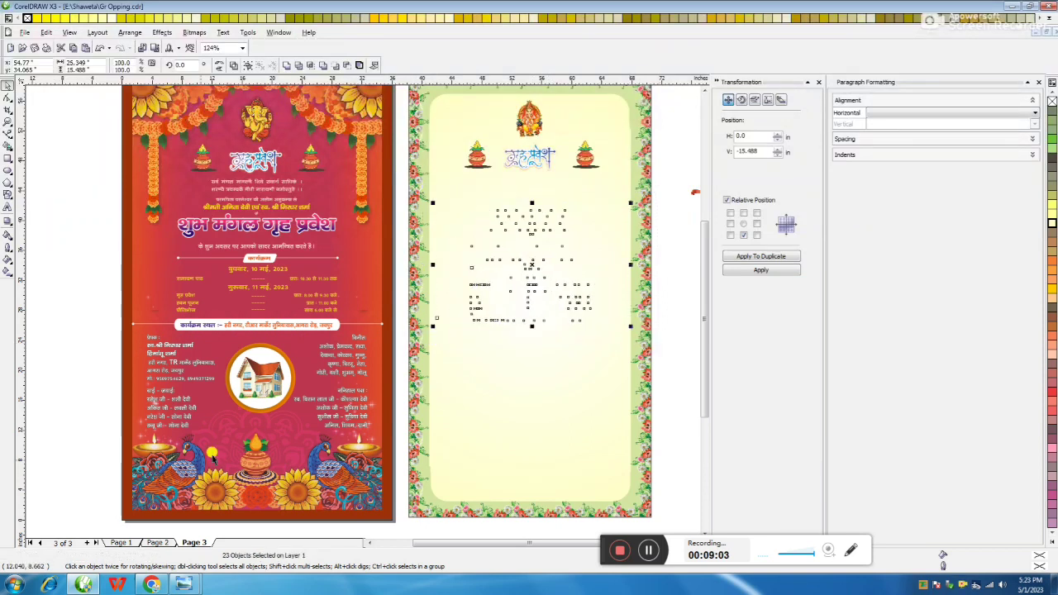
# Move the invitation text block higher on the second card
pyautogui.click(157, 542)
pyautogui.click(193, 542)
pyautogui.moveTo(679, 206); pyautogui.dragTo(429, 350)
pyautogui.scroll(3, 429, 350)
pyautogui.moveTo(283, 239); pyautogui.dragTo(285, 190)
pyautogui.moveTo(225, 161); pyautogui.dragTo(417, 205)
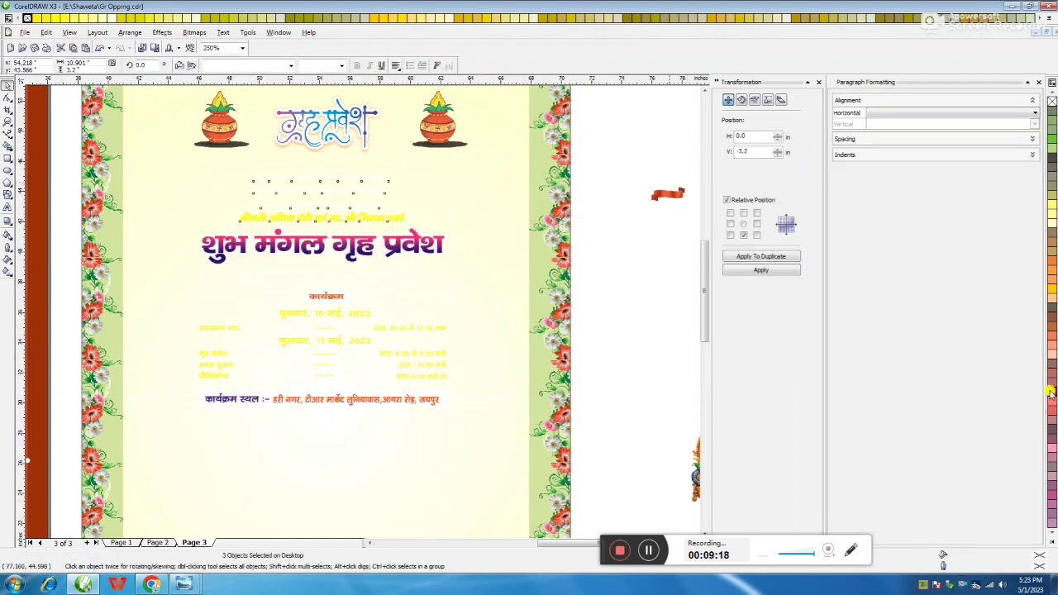
# Colour the invitation line and the divider orange
pyautogui.click(1051, 536)
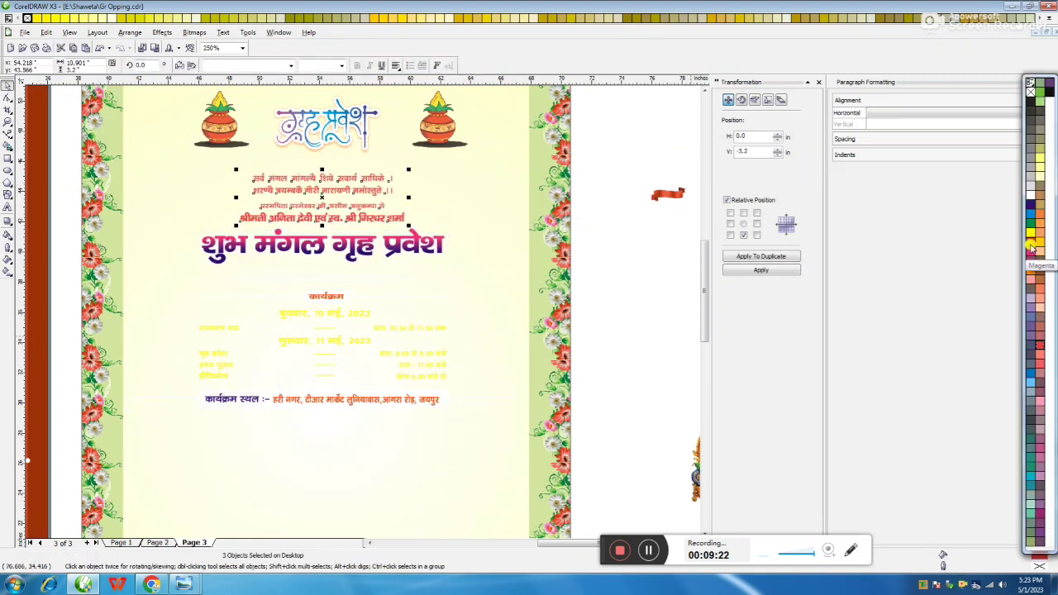
pyautogui.click(668, 263)
pyautogui.moveTo(696, 254); pyautogui.dragTo(225, 307)
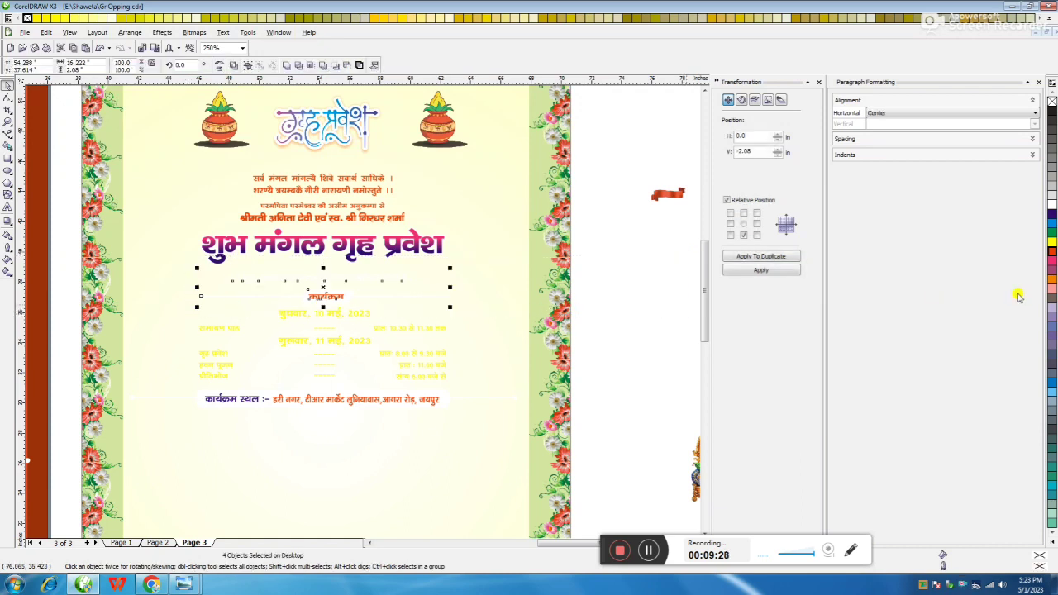
pyautogui.click(1052, 282)
pyautogui.press('Tab')
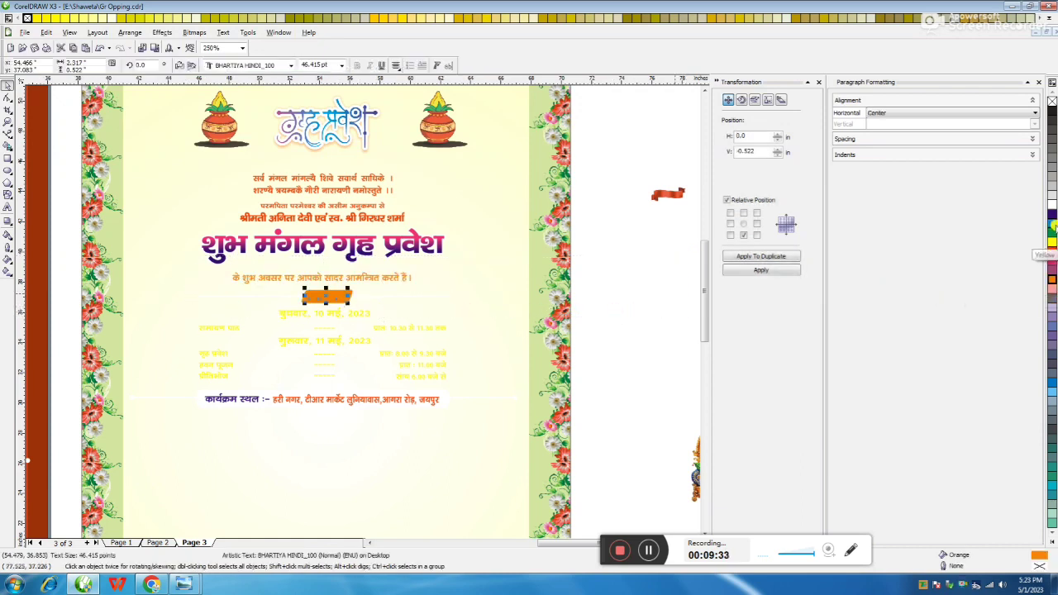
pyautogui.click(411, 296)
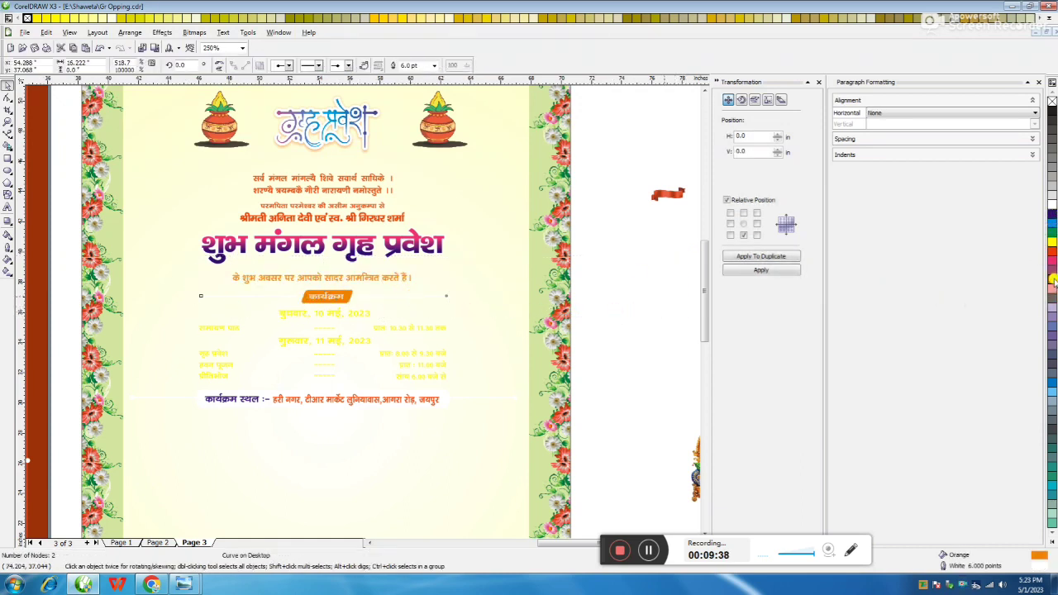
# Colour all ten programme text lines dark blue
pyautogui.click(631, 342)
pyautogui.moveTo(653, 298); pyautogui.dragTo(191, 385)
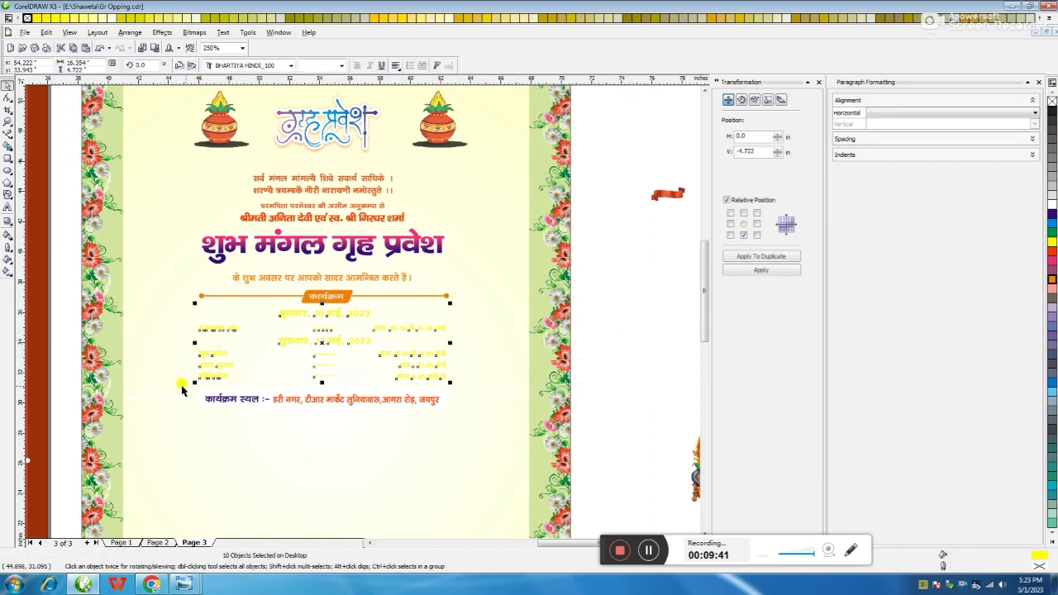
pyautogui.click(1052, 216)
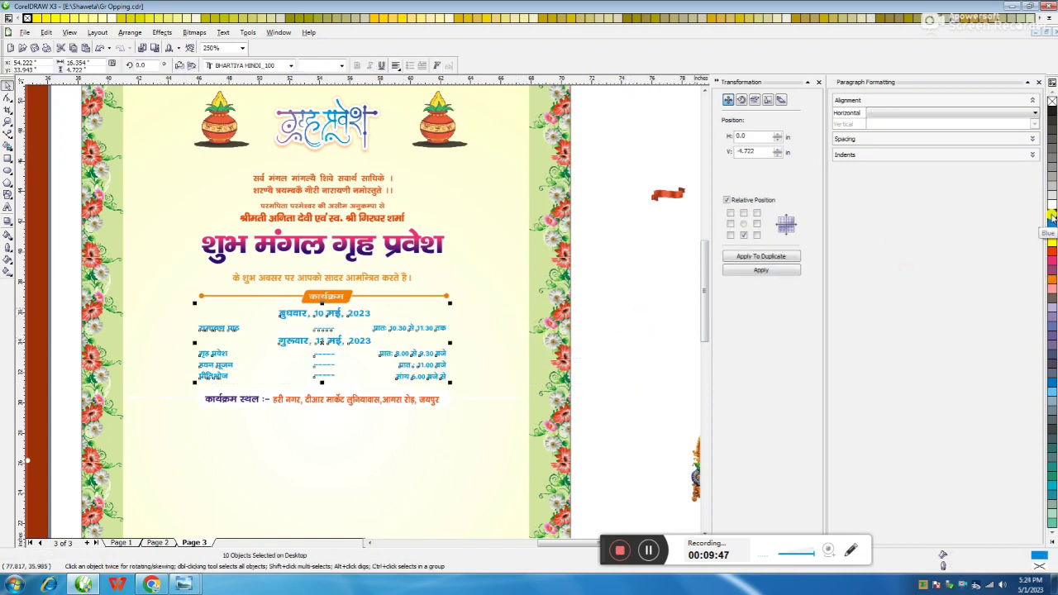
pyautogui.click(642, 331)
# Fill the venue bar orange and make the venue text light cream
pyautogui.click(200, 403)
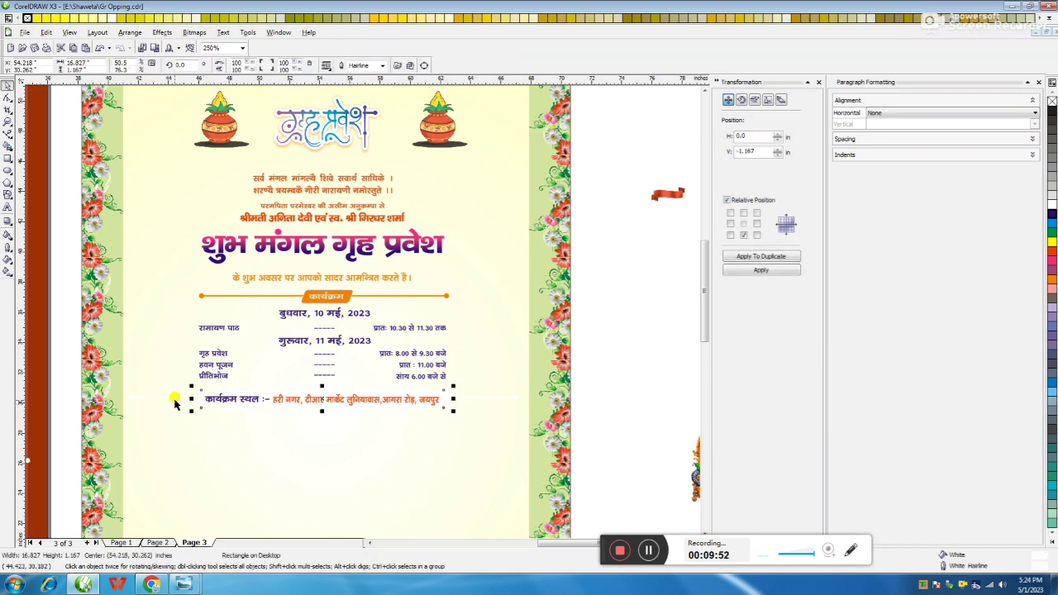
pyautogui.keyDown('shift'); pyautogui.click(177, 400); pyautogui.keyUp('shift')
pyautogui.click(1051, 280)
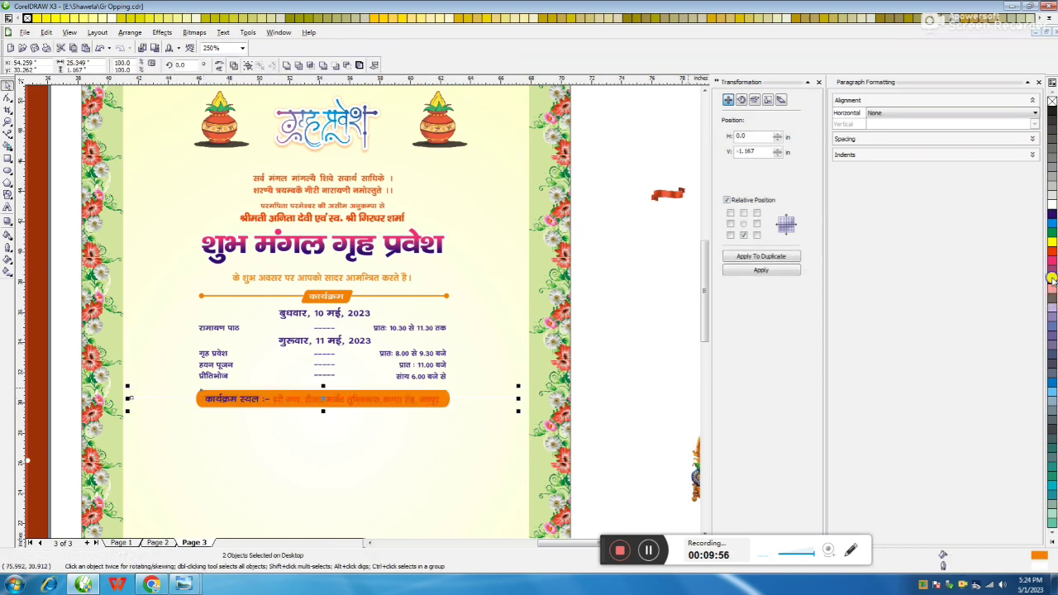
pyautogui.click(347, 399)
pyautogui.click(366, 402)
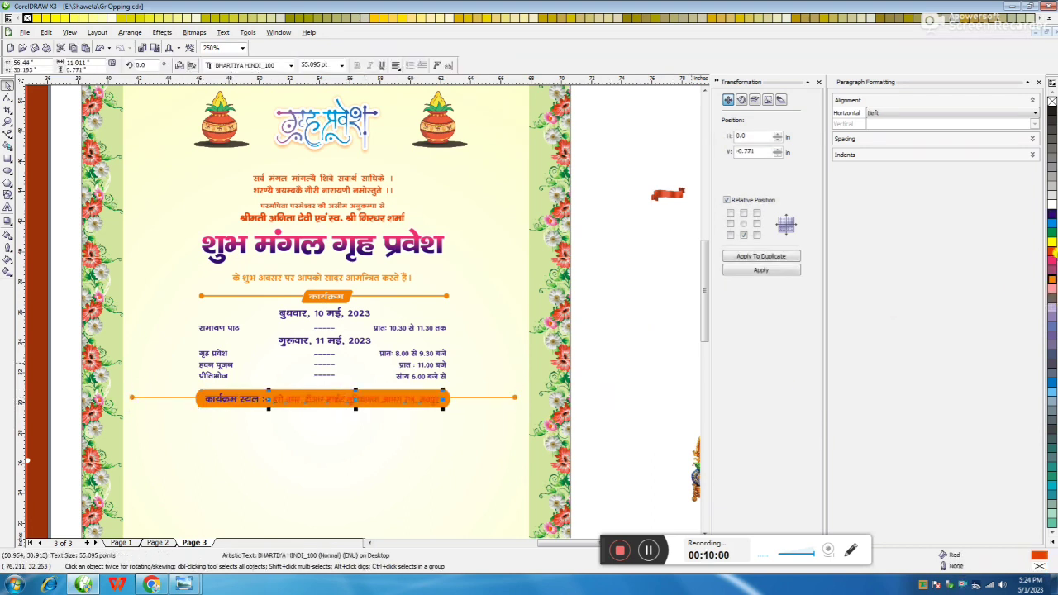
pyautogui.click(1052, 241)
pyautogui.click(576, 392)
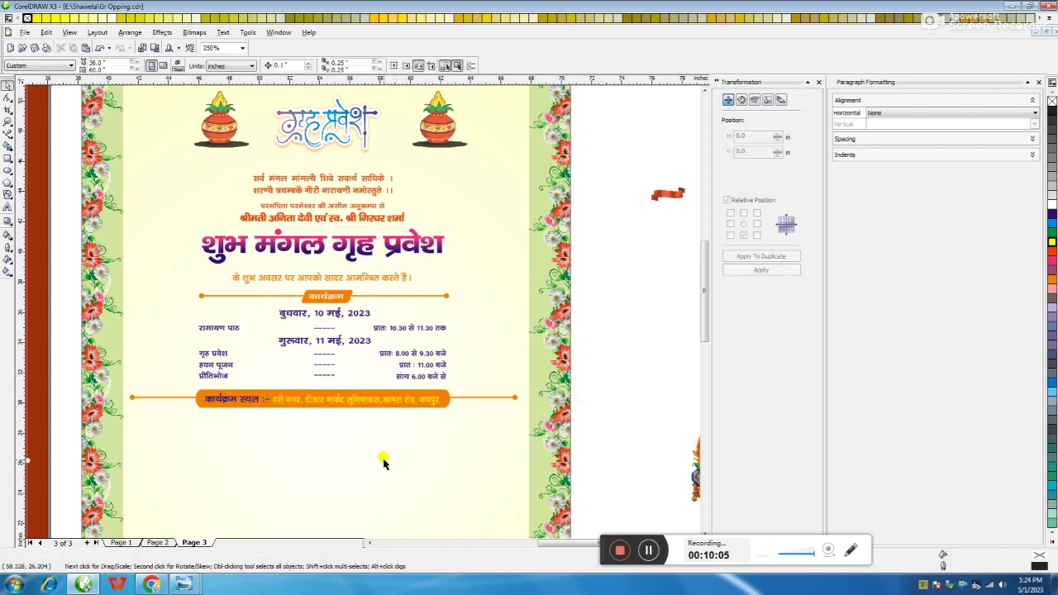
# Bring the red page's lower blocks onto the yellow page
pyautogui.press('F3')
pyautogui.scroll(-1, 359, 309)
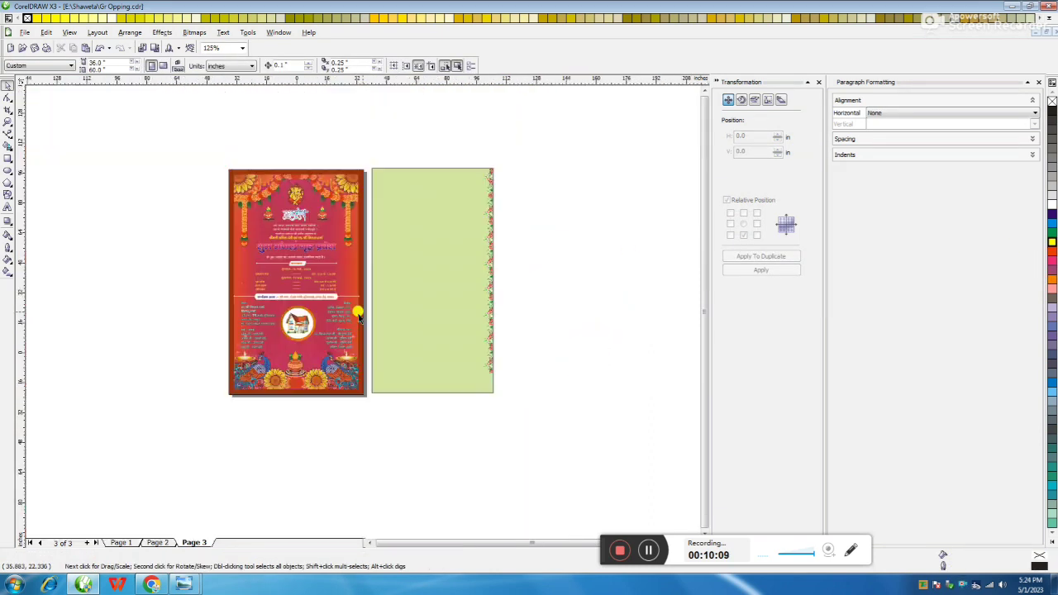
pyautogui.scroll(1, 343, 361)
pyautogui.moveTo(343, 361); pyautogui.dragTo(559, 308)
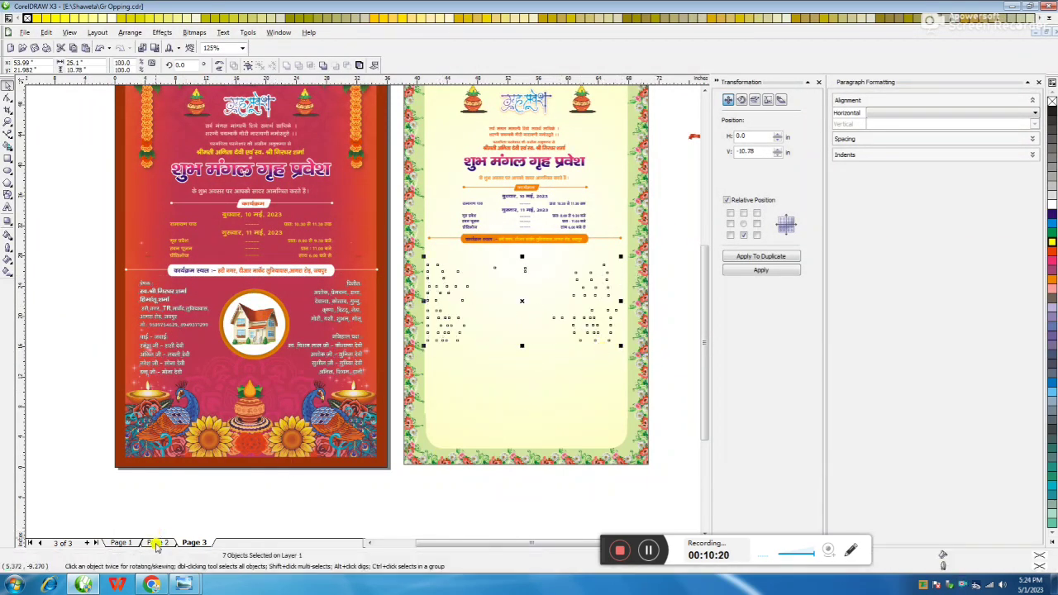
pyautogui.press('Escape')
pyautogui.scroll(1, 656, 366)
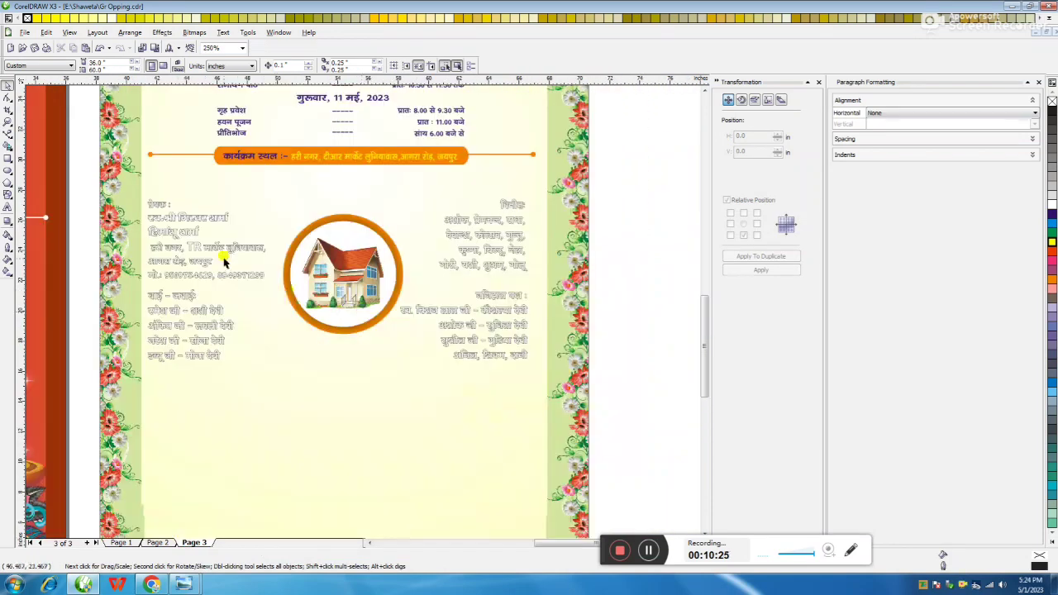
# Move the house emblem to the bottom and shift the three text blocks down
pyautogui.click(349, 218)
pyautogui.moveTo(350, 219); pyautogui.dragTo(338, 421)
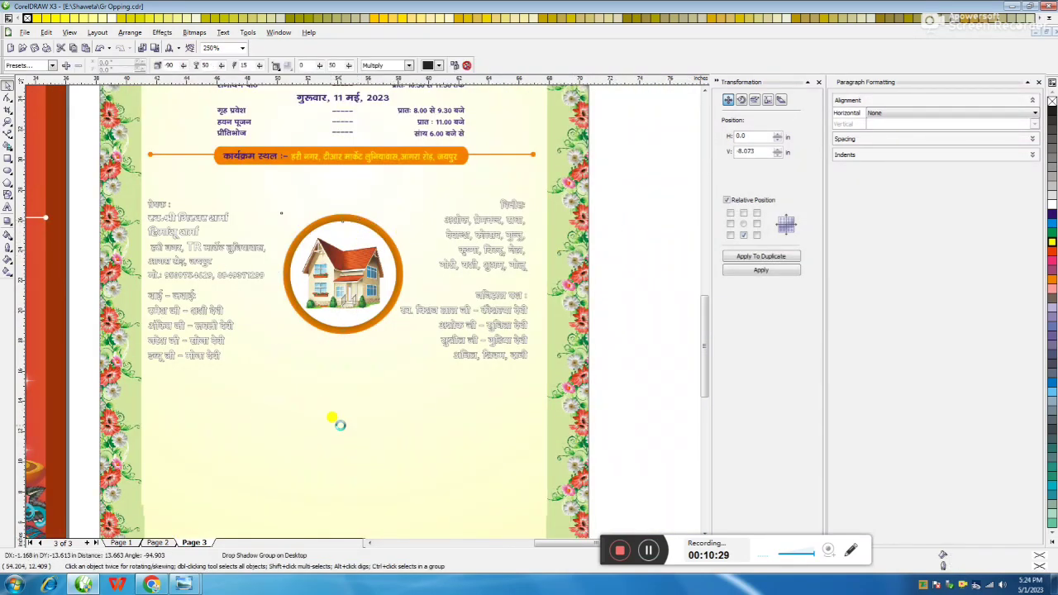
pyautogui.scroll(-1, 363, 314)
pyautogui.moveTo(408, 301); pyautogui.dragTo(295, 179)
pyautogui.moveTo(401, 220); pyautogui.dragTo(402, 327)
pyautogui.press('Escape')
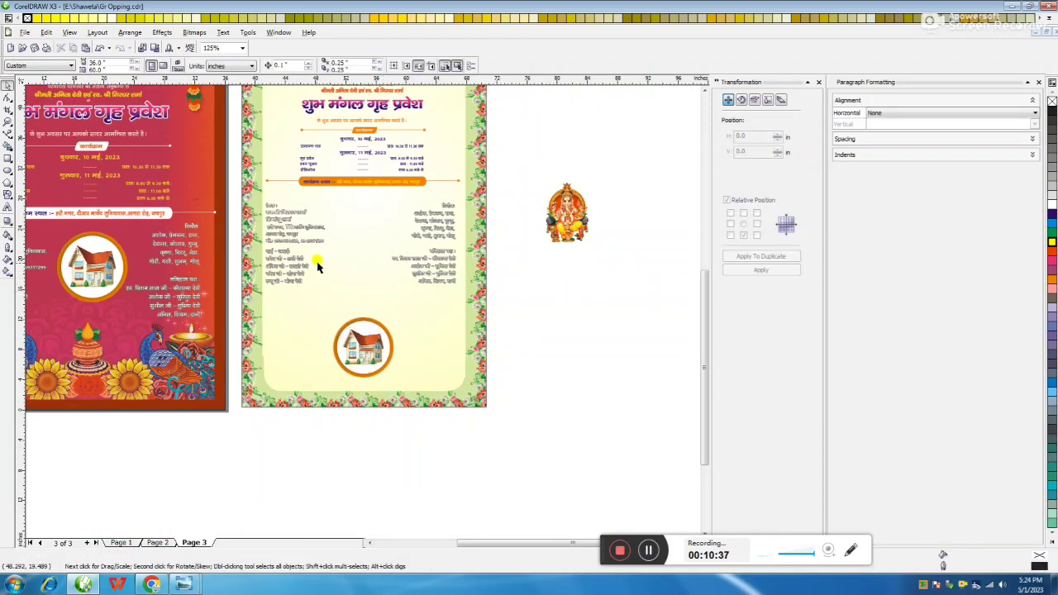
# Centre the विनीत block, move the प्रेषक block to top centre, and select its text
pyautogui.scroll(2, 395, 305)
pyautogui.click(573, 225)
pyautogui.moveTo(573, 225); pyautogui.dragTo(455, 309)
pyautogui.moveTo(336, 217); pyautogui.dragTo(465, 202)
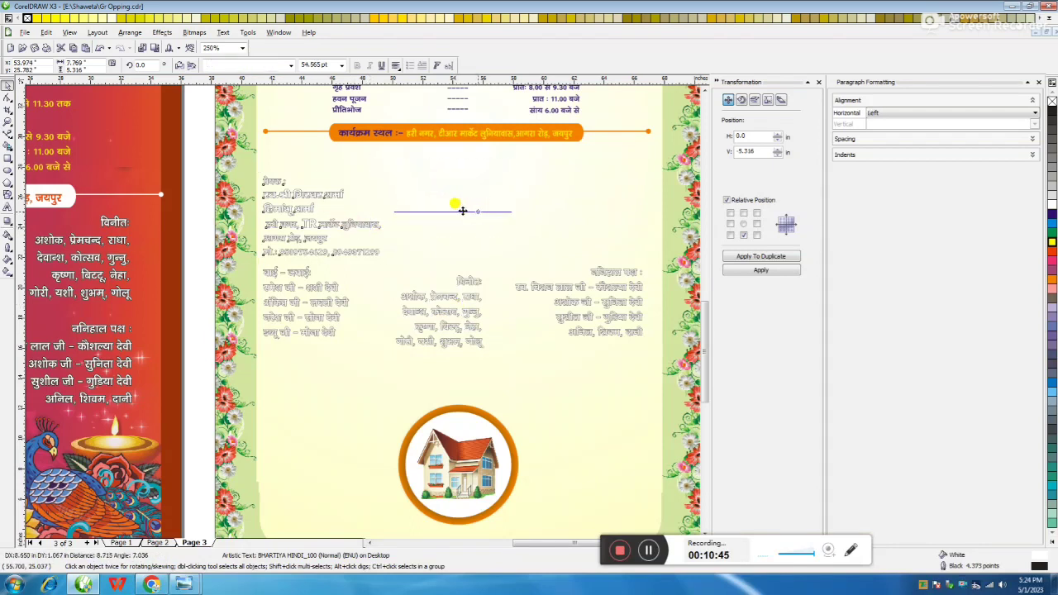
pyautogui.doubleClick(443, 206)
pyautogui.hotkey('ctrl', 'a')
# Centre-align the sender text, colour it red and give it a white outline
pyautogui.hotkey('ctrl', 'e')
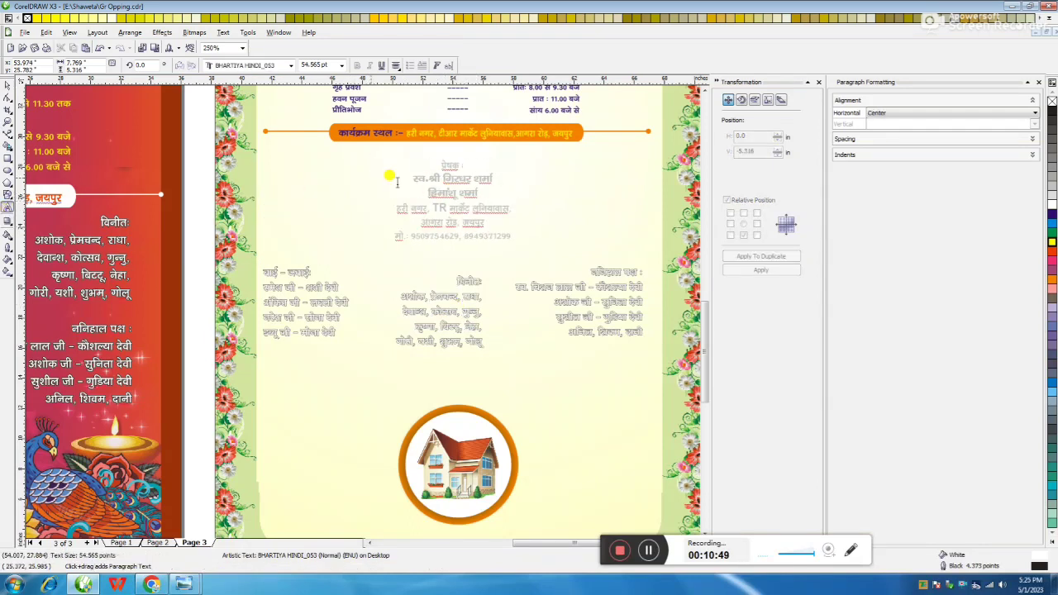
pyautogui.click(7, 86)
pyautogui.click(1051, 255)
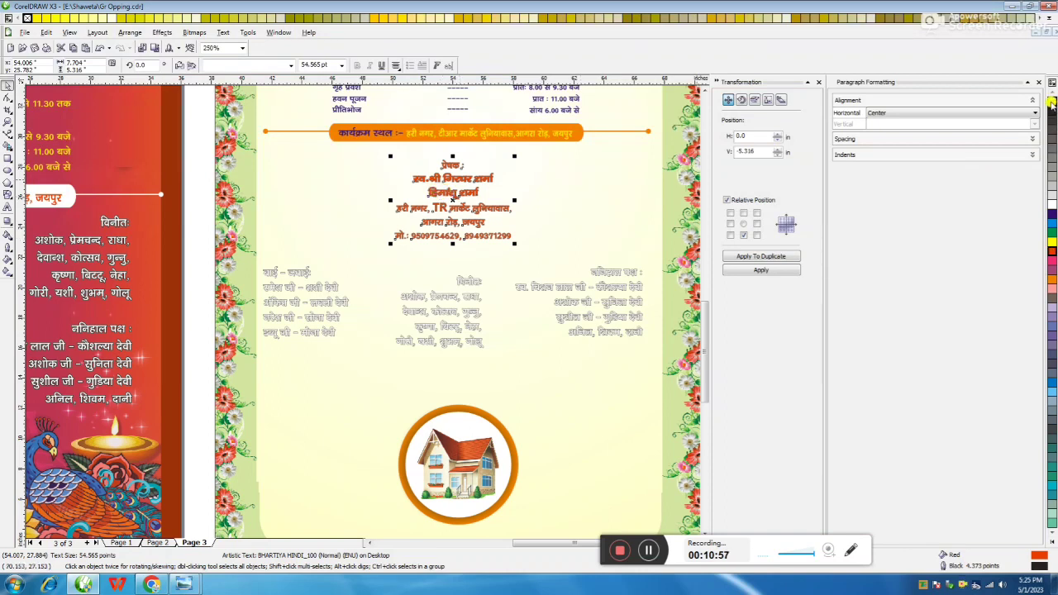
pyautogui.rightClick(1051, 204)
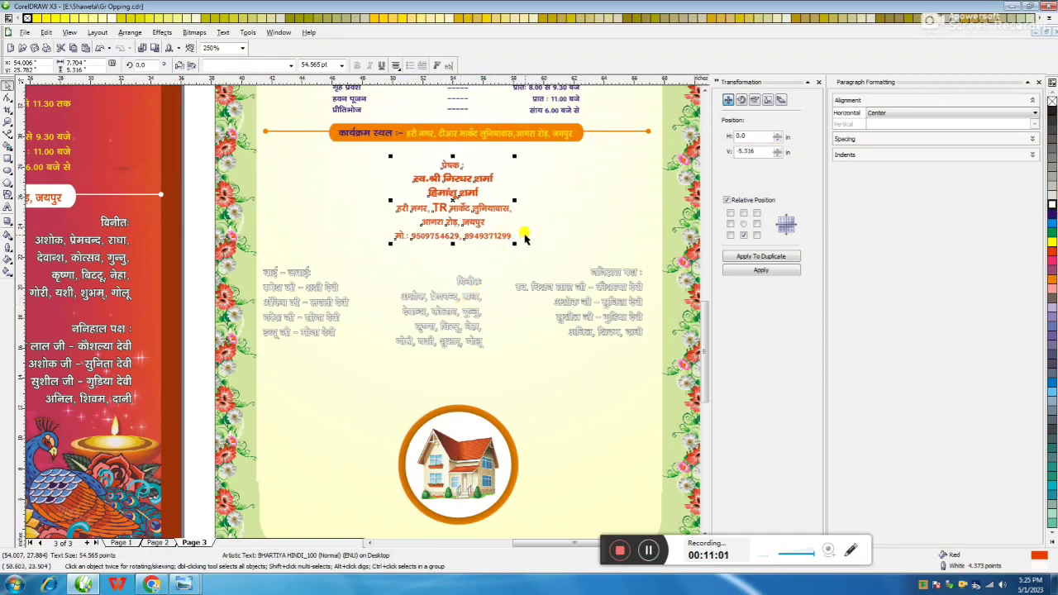
# Join both sender names onto one comma-separated line and the address onto one line
pyautogui.click(6, 209)
pyautogui.scroll(2, 452, 206)
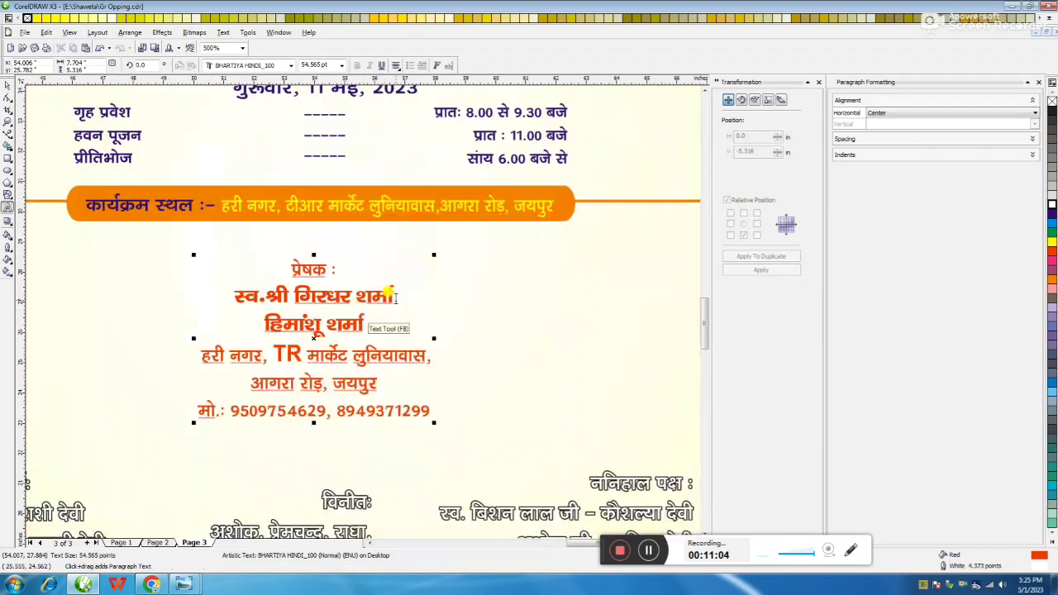
pyautogui.click(397, 299)
pyautogui.press('Delete')
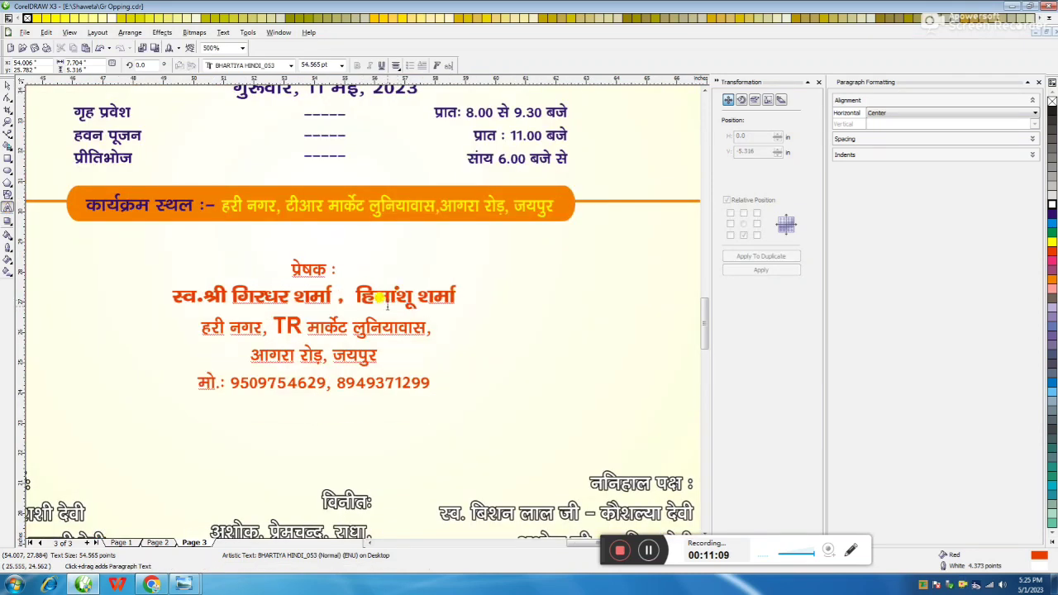
pyautogui.click(430, 328)
pyautogui.press('Delete')
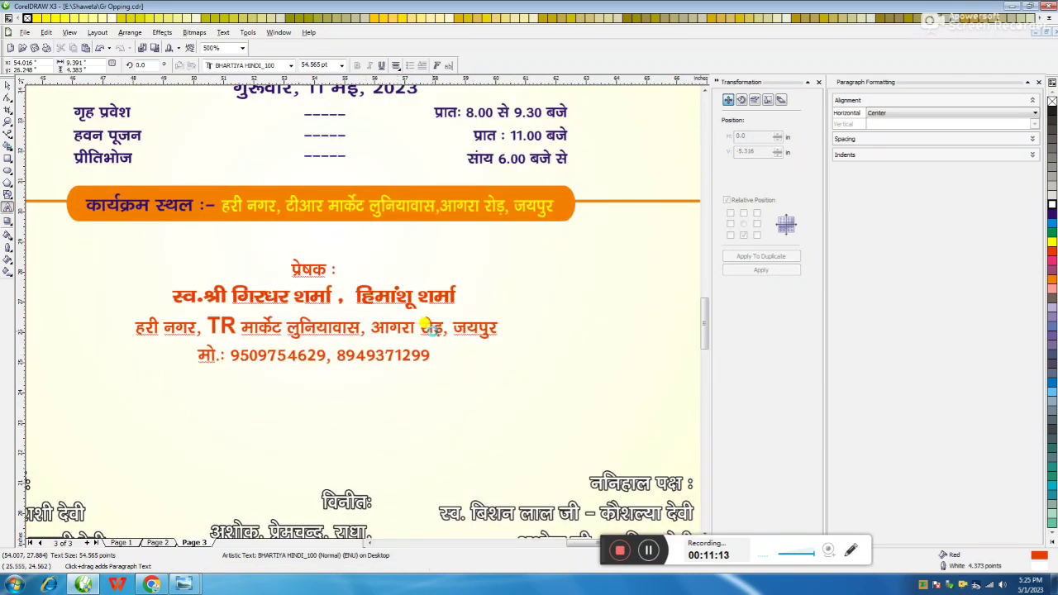
pyautogui.hotkey('ctrl', 'space')
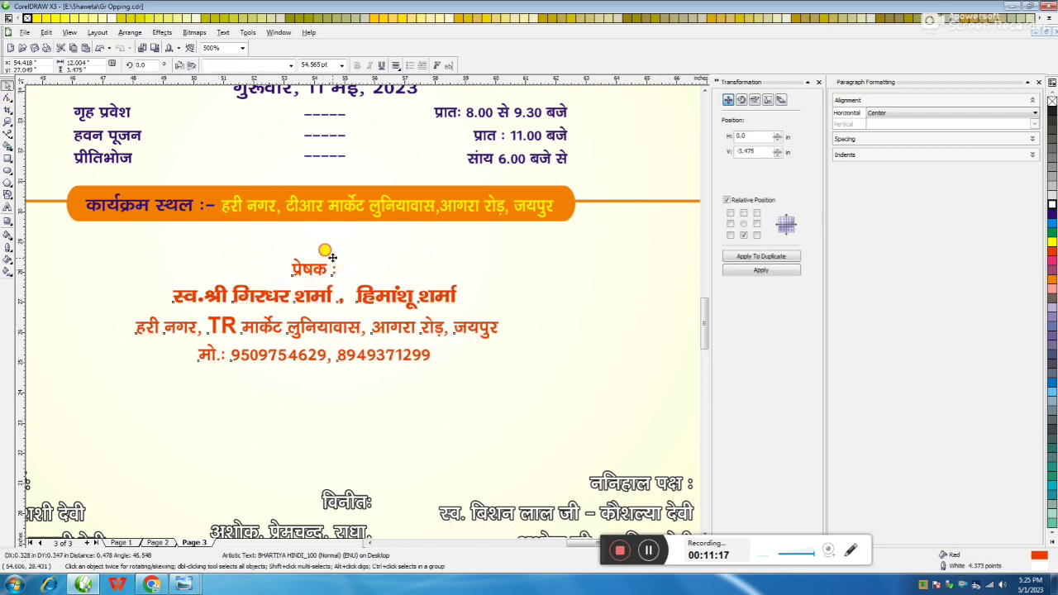
# Move the three family-list blocks up under the sender and colour them orange-red
pyautogui.click(364, 317)
pyautogui.scroll(-1, 363, 317)
pyautogui.moveTo(637, 321); pyautogui.dragTo(136, 451)
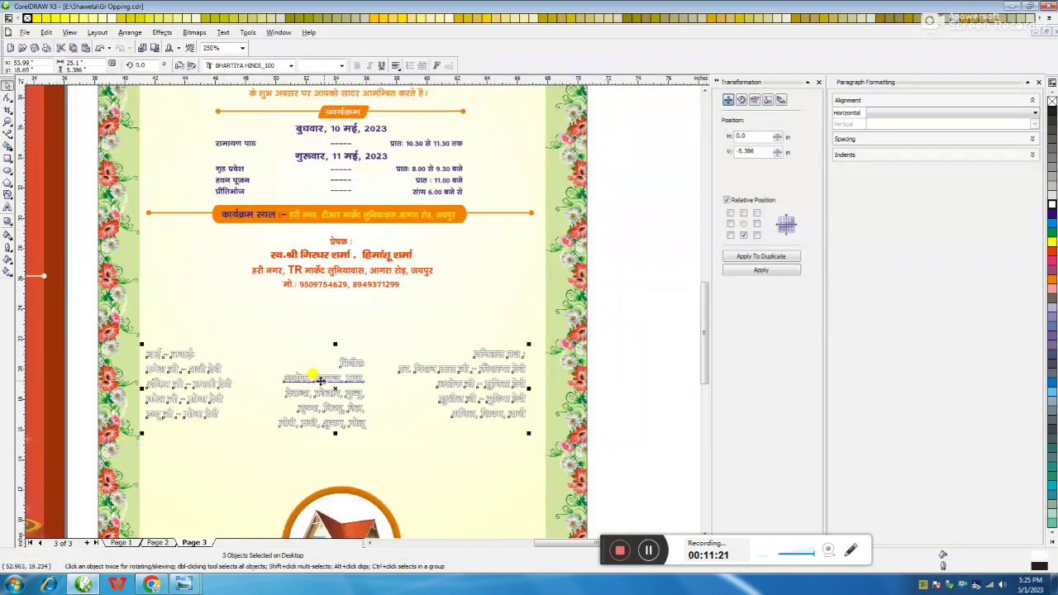
pyautogui.moveTo(363, 364); pyautogui.dragTo(363, 327)
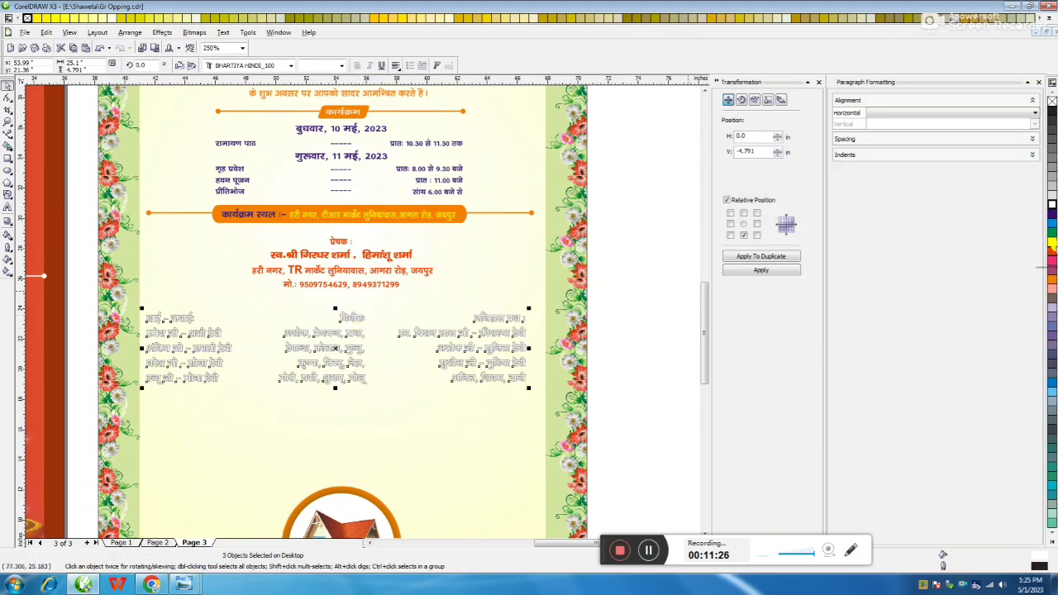
pyautogui.click(1052, 205)
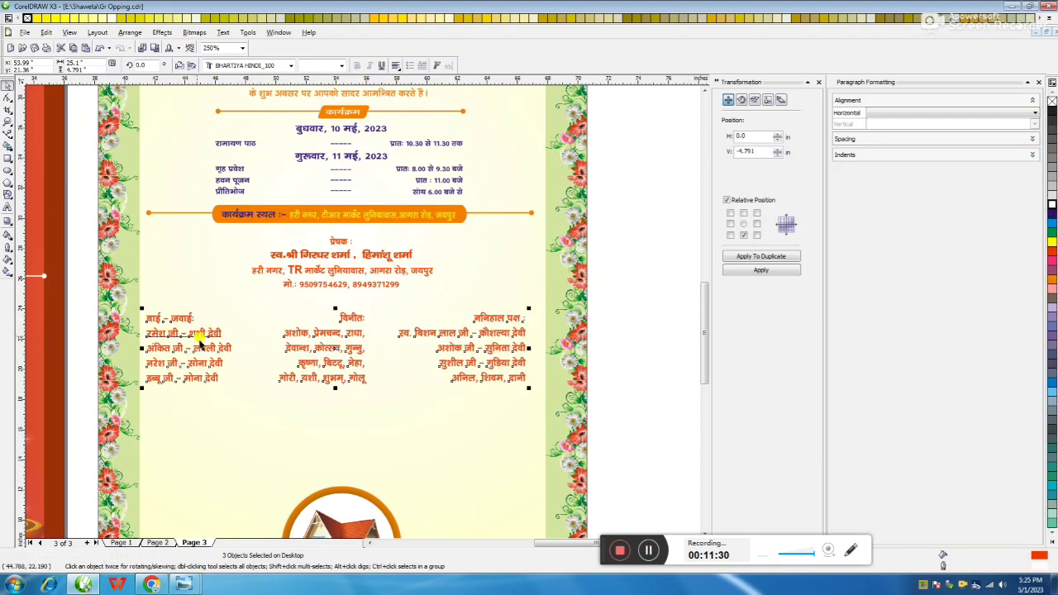
# Realign the name columns: middle column centred, right column right-aligned
pyautogui.click(7, 208)
pyautogui.click(335, 341)
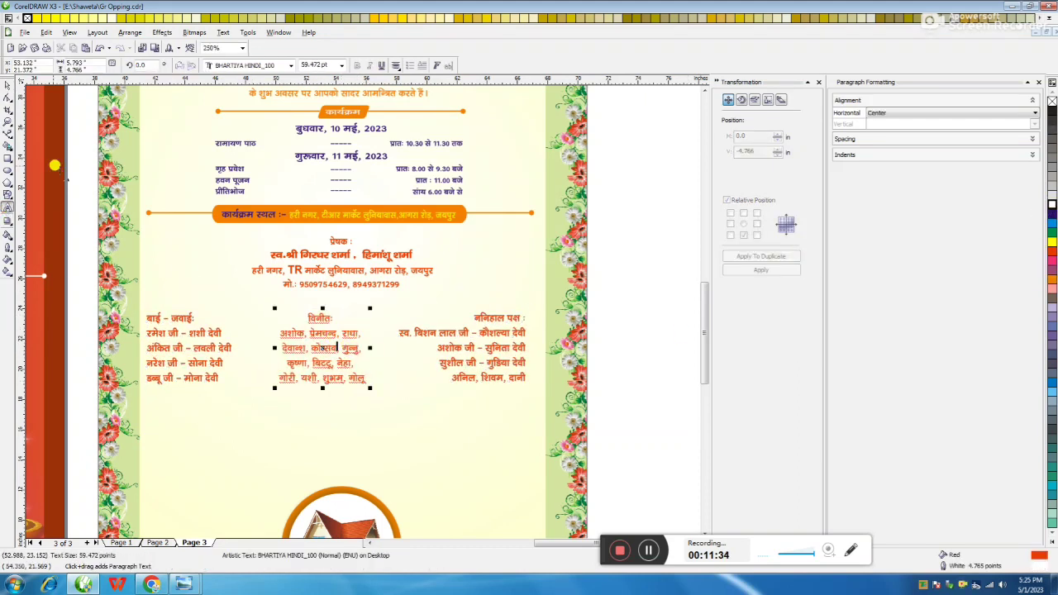
pyautogui.hotkey('ctrl', 'space')
pyautogui.click(409, 367)
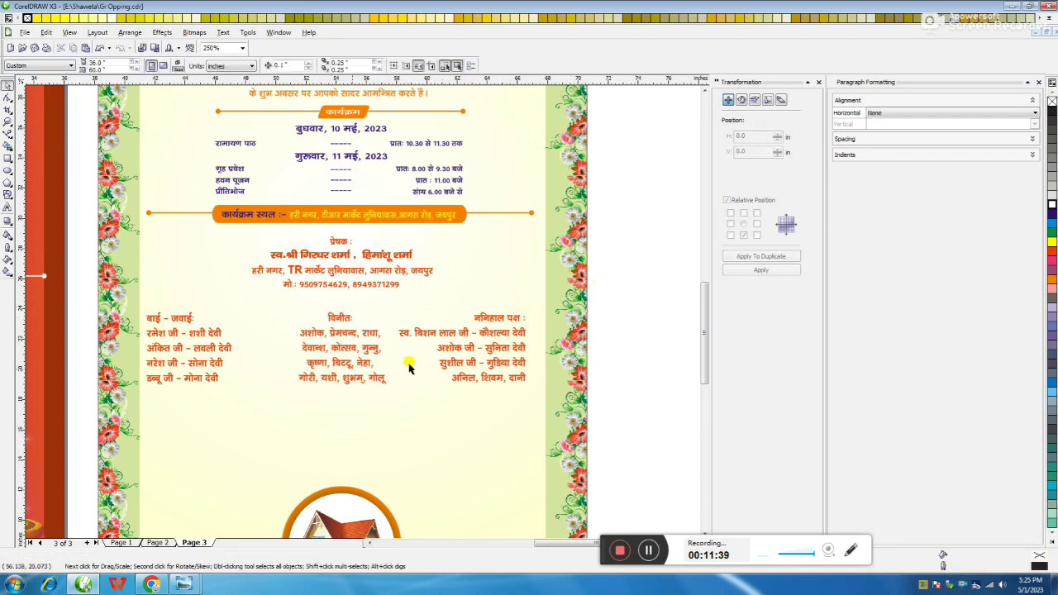
pyautogui.click(174, 334)
pyautogui.click(368, 335)
pyautogui.click(453, 332)
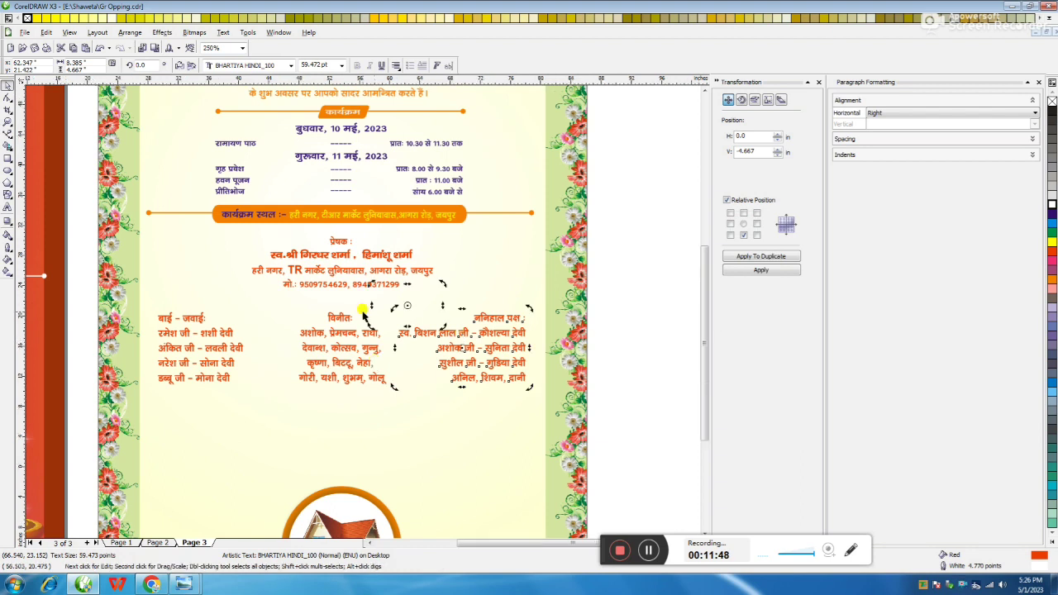
# Move the house emblem slightly up and left
pyautogui.scroll(-3, 432, 278)
pyautogui.scroll(2, 502, 314)
pyautogui.scroll(-1, 384, 310)
pyautogui.click(385, 310)
pyautogui.moveTo(385, 310); pyautogui.dragTo(207, 402)
pyautogui.moveTo(293, 330); pyautogui.dragTo(285, 314)
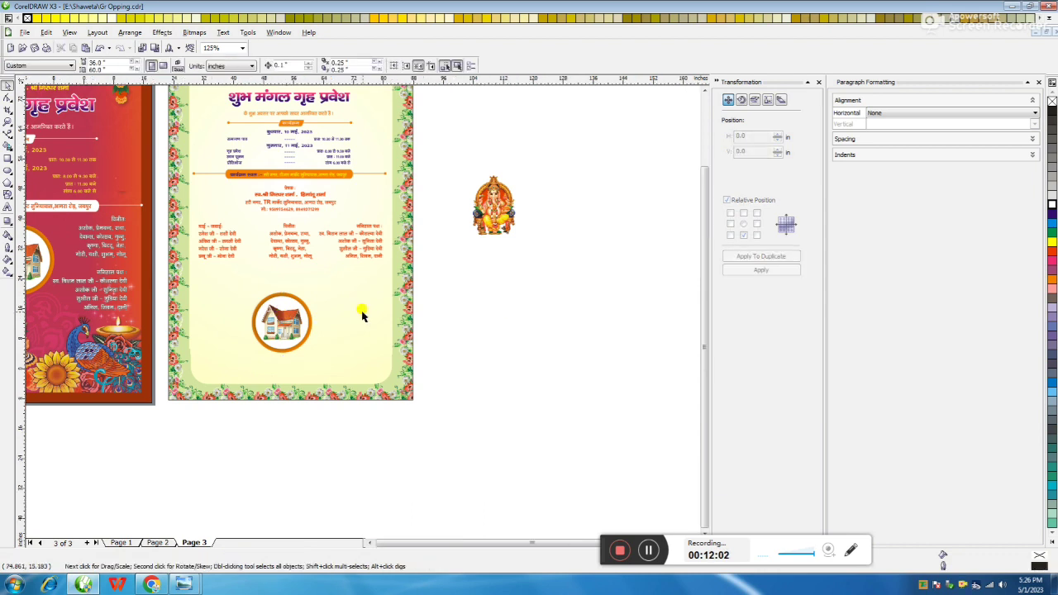
# Scale the small red ribbon image up and place it behind the house emblem
pyautogui.scroll(-2, 361, 308)
pyautogui.click(276, 355)
pyautogui.scroll(2, 357, 314)
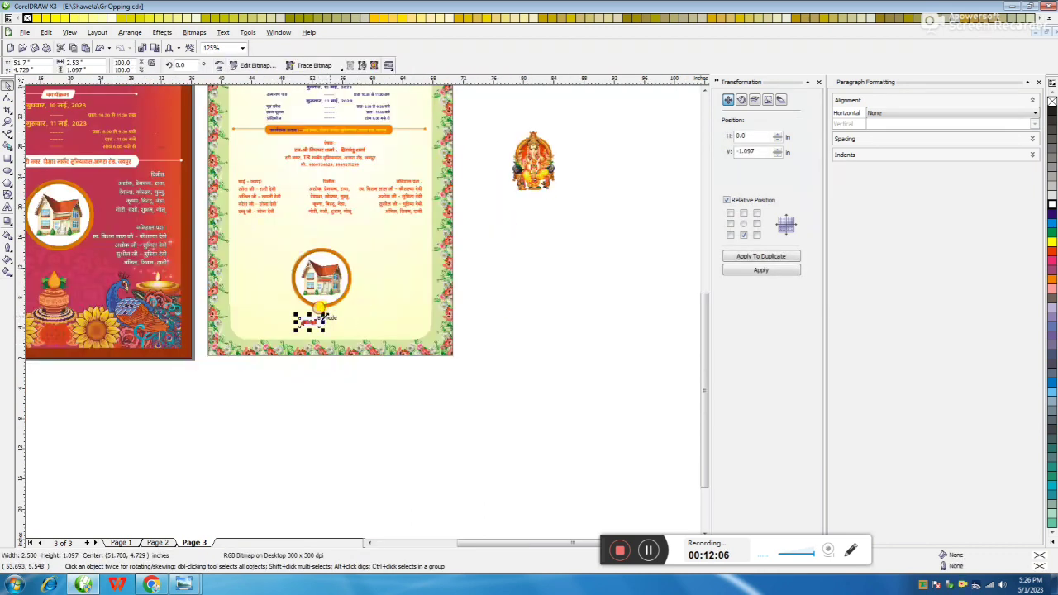
pyautogui.moveTo(322, 313); pyautogui.dragTo(472, 250)
pyautogui.moveTo(396, 307); pyautogui.dragTo(354, 304)
pyautogui.scroll(2, 354, 304)
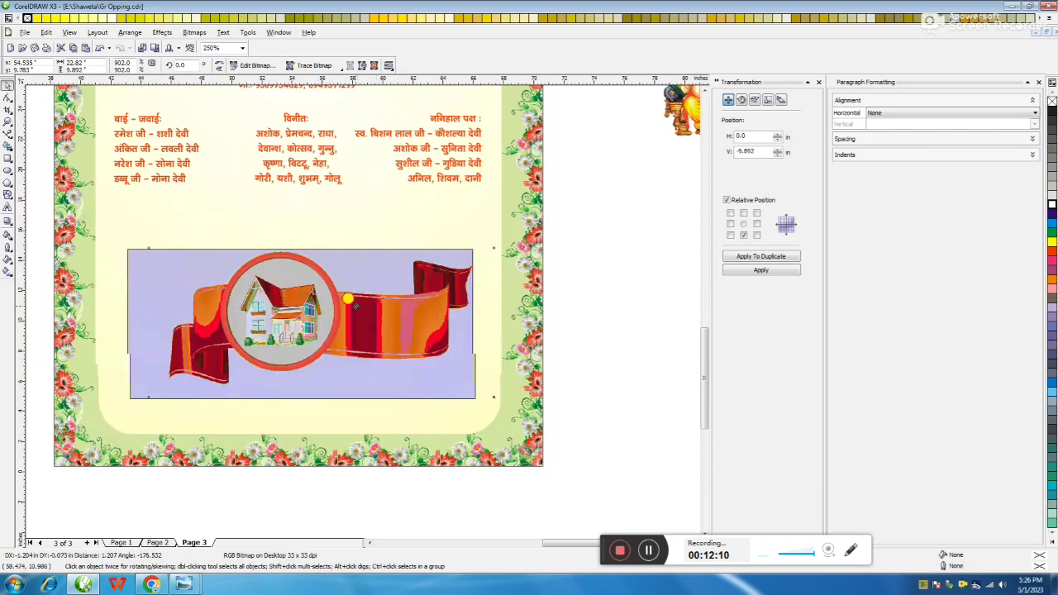
pyautogui.moveTo(459, 252); pyautogui.dragTo(500, 219)
pyautogui.moveTo(222, 506); pyautogui.dragTo(351, 319)
pyautogui.scroll(-2, 602, 297)
# Shorten the orange divider line
pyautogui.click(603, 298)
pyautogui.scroll(-2, 602, 297)
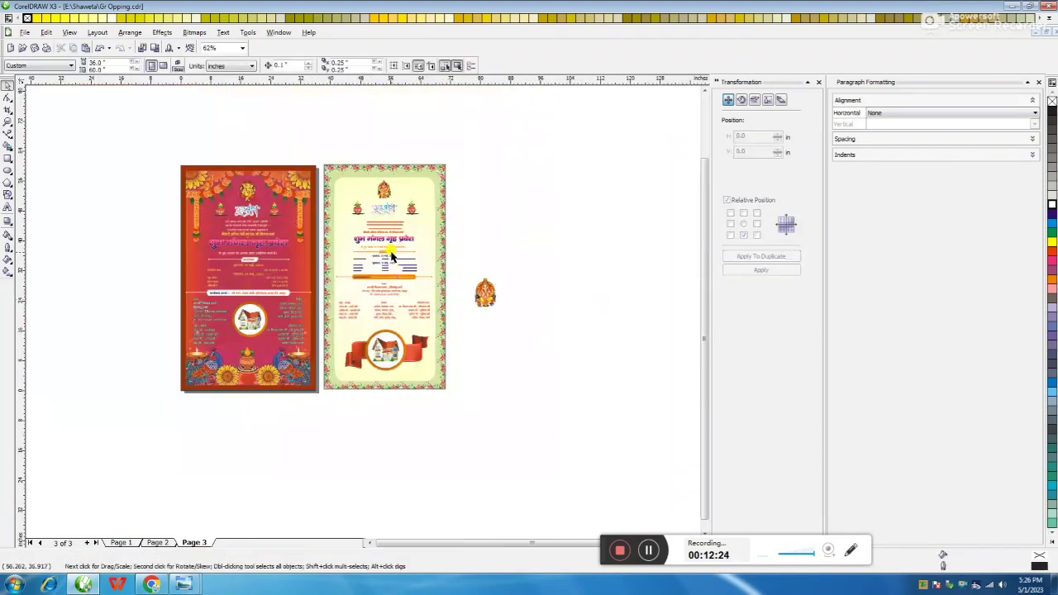
pyautogui.scroll(2, 467, 290)
pyautogui.scroll(2, 351, 310)
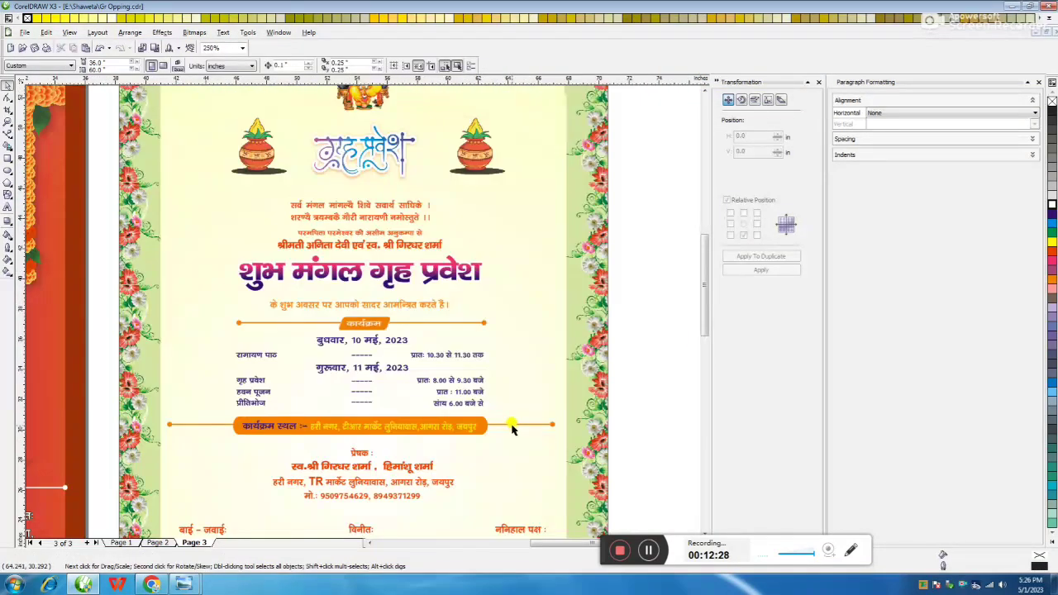
pyautogui.click(513, 427)
pyautogui.moveTo(552, 424); pyautogui.dragTo(509, 426)
pyautogui.click(670, 298)
# Enlarge the card's text to about 115% and nudge the sender block lower
pyautogui.moveTo(583, 177); pyautogui.dragTo(196, 438)
pyautogui.moveTo(521, 189); pyautogui.dragTo(547, 182)
pyautogui.click(347, 138)
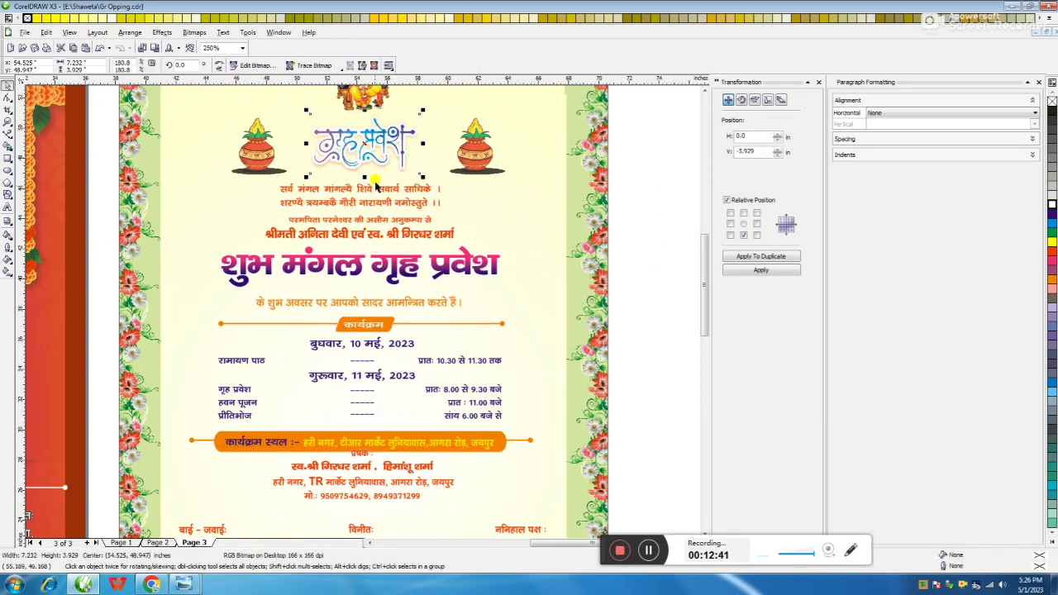
pyautogui.moveTo(376, 483); pyautogui.dragTo(376, 492)
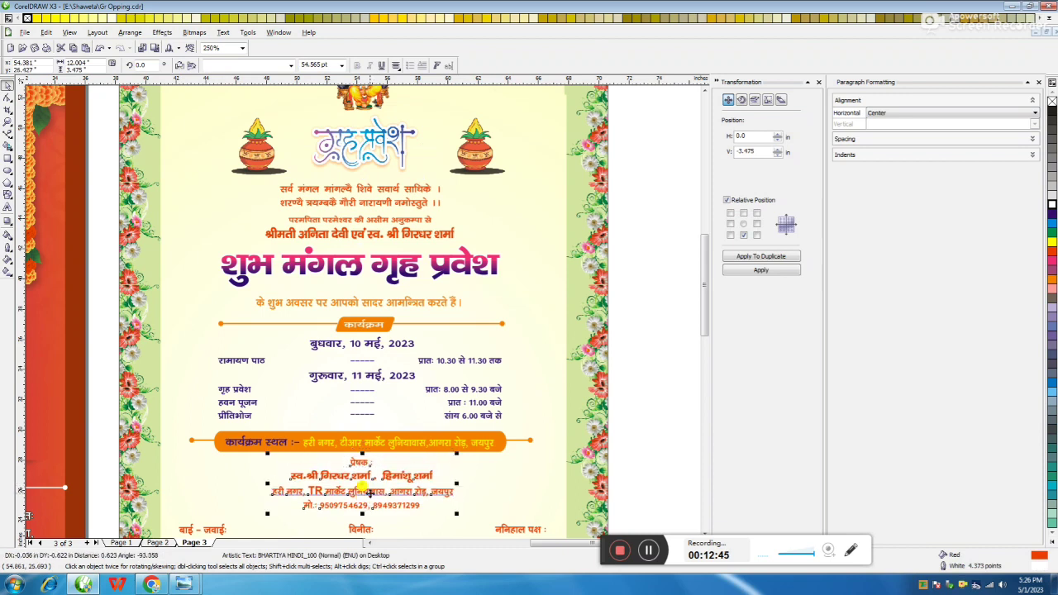
pyautogui.click(362, 308)
pyautogui.scroll(-1, 362, 313)
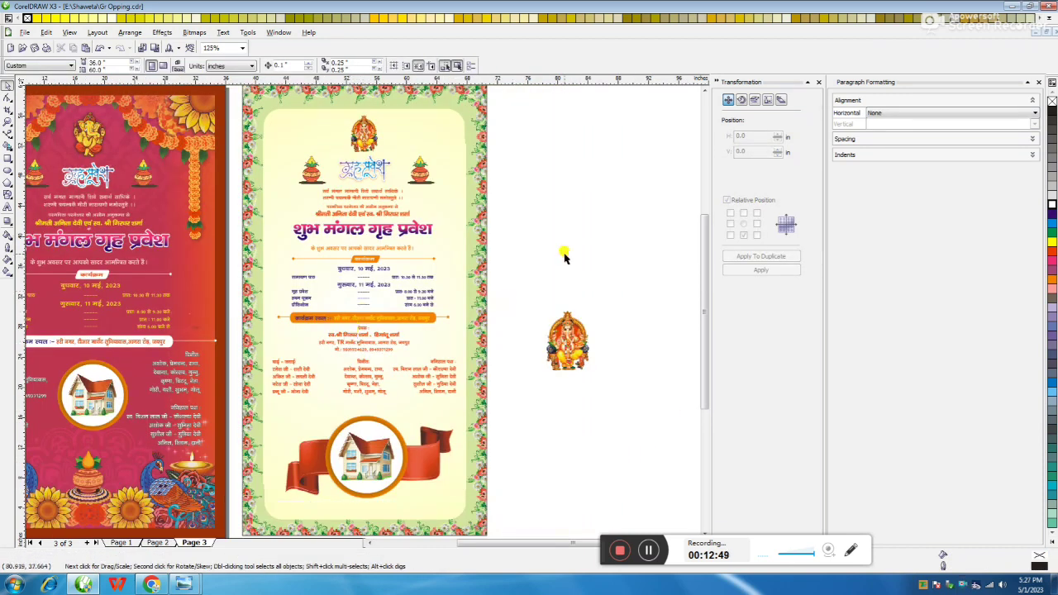
# Delete the spare Ganesh image beside the card
pyautogui.click(567, 341)
pyautogui.press('Delete')
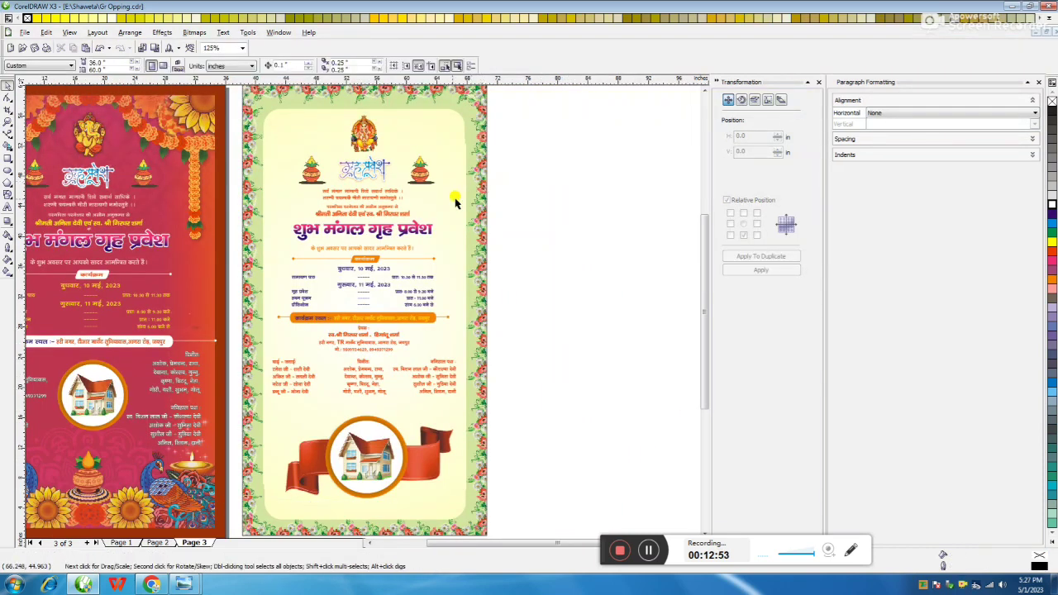
pyautogui.scroll(1, 463, 191)
pyautogui.click(362, 313)
# Place a copy of the Sanskrit verse in the top-left corner
pyautogui.moveTo(362, 313); pyautogui.dragTo(246, 172)
pyautogui.click(246, 172)
pyautogui.hotkey('ctrl', 'z')
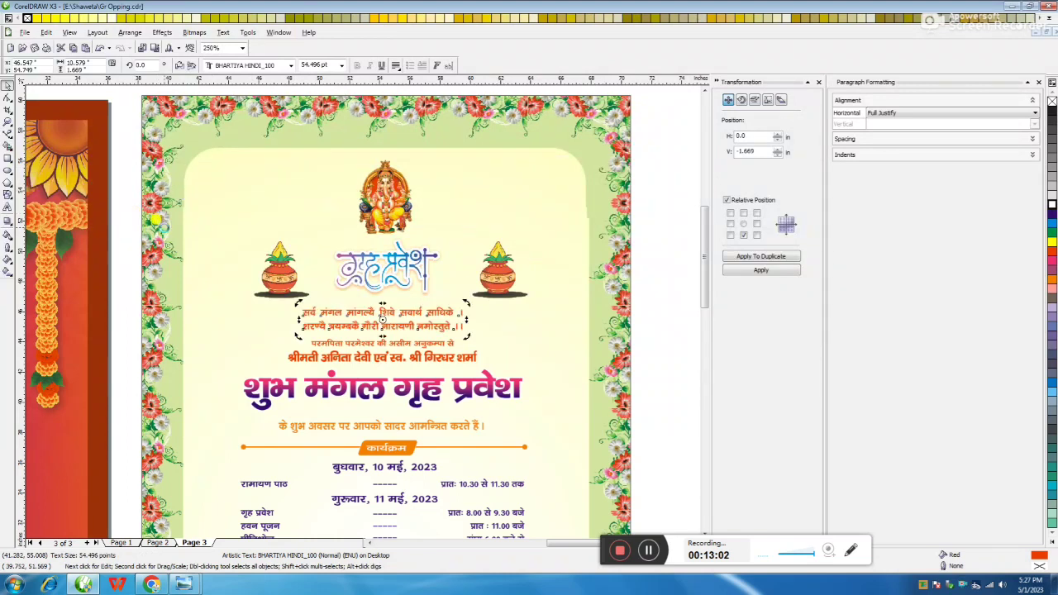
pyautogui.click(364, 308)
pyautogui.moveTo(364, 308); pyautogui.dragTo(258, 169)
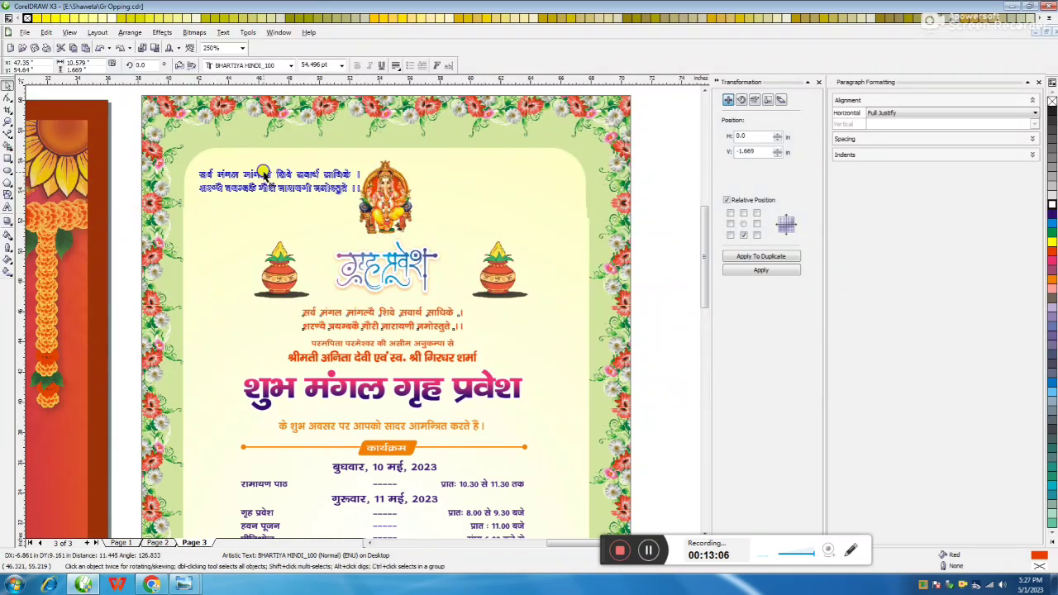
# Change the copy to '।। श्री गणेशाय नमः ।।' and duplicate it to the top-right corner
pyautogui.click(8, 208)
pyautogui.click(204, 173)
pyautogui.hotkey('ctrl', 'a')
pyautogui.press('Delete')
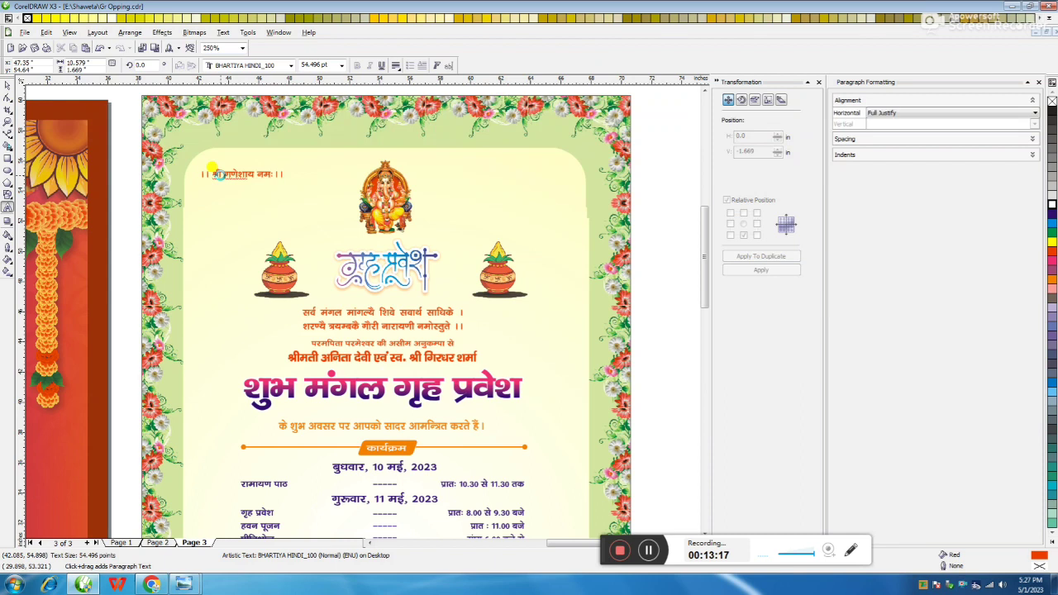
pyautogui.click(7, 86)
pyautogui.moveTo(244, 172); pyautogui.dragTo(512, 173)
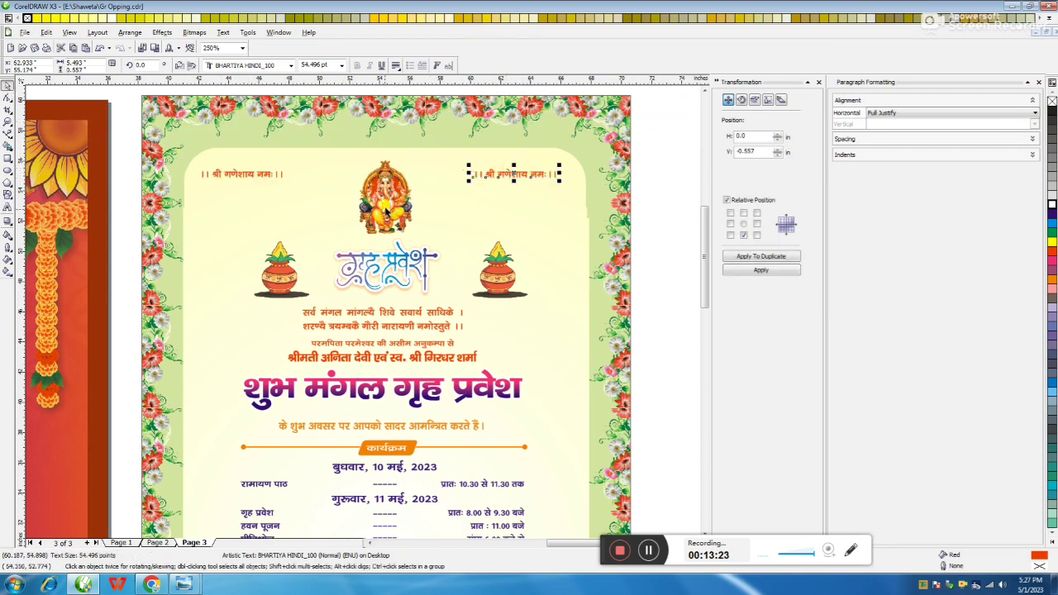
pyautogui.click(385, 209)
pyautogui.press('F3')
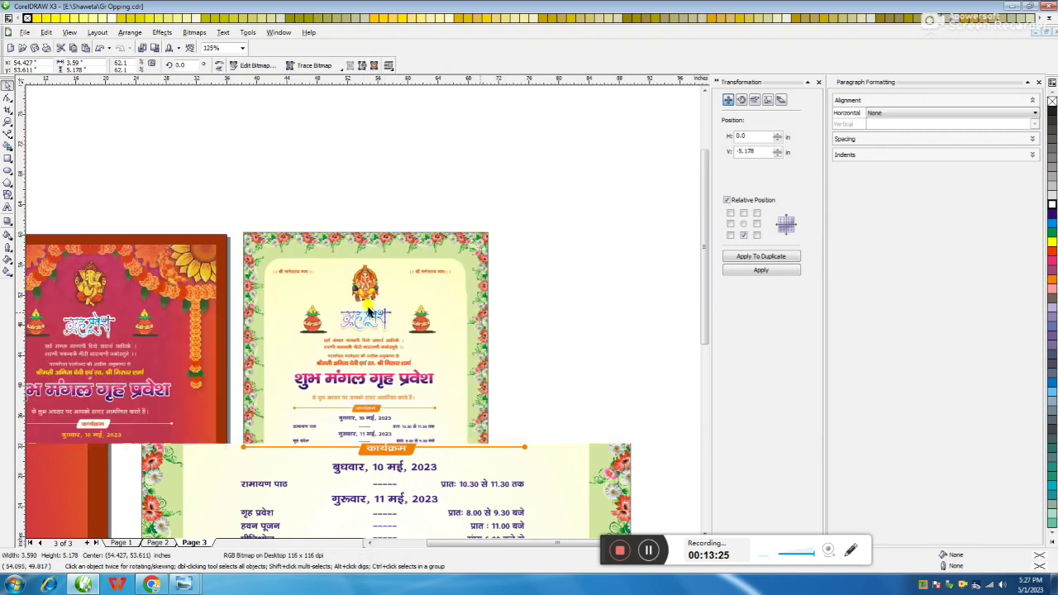
pyautogui.click(566, 289)
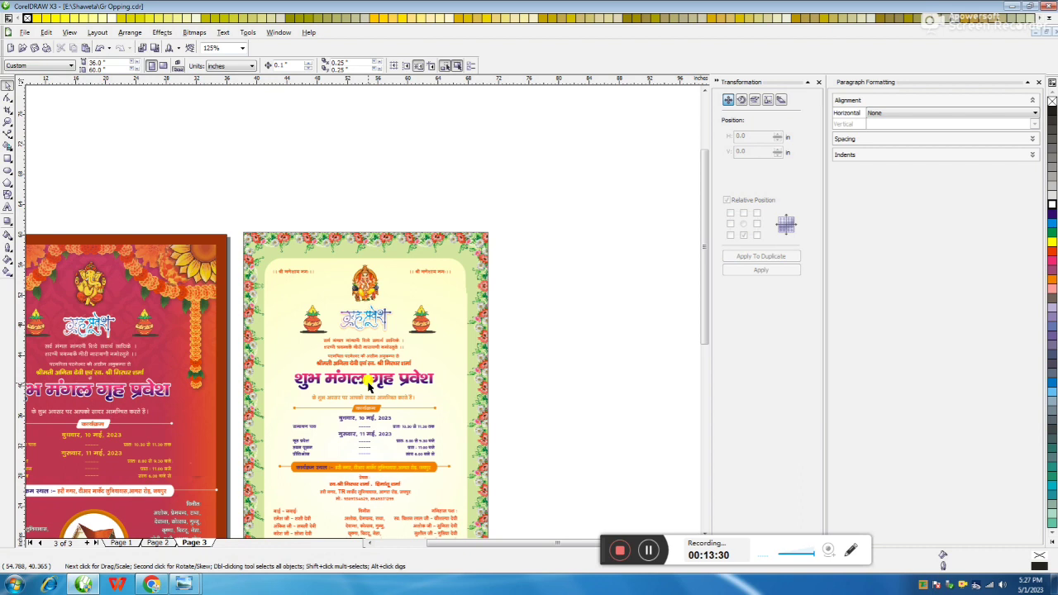
pyautogui.scroll(-1, 369, 385)
pyautogui.scroll(1, 361, 369)
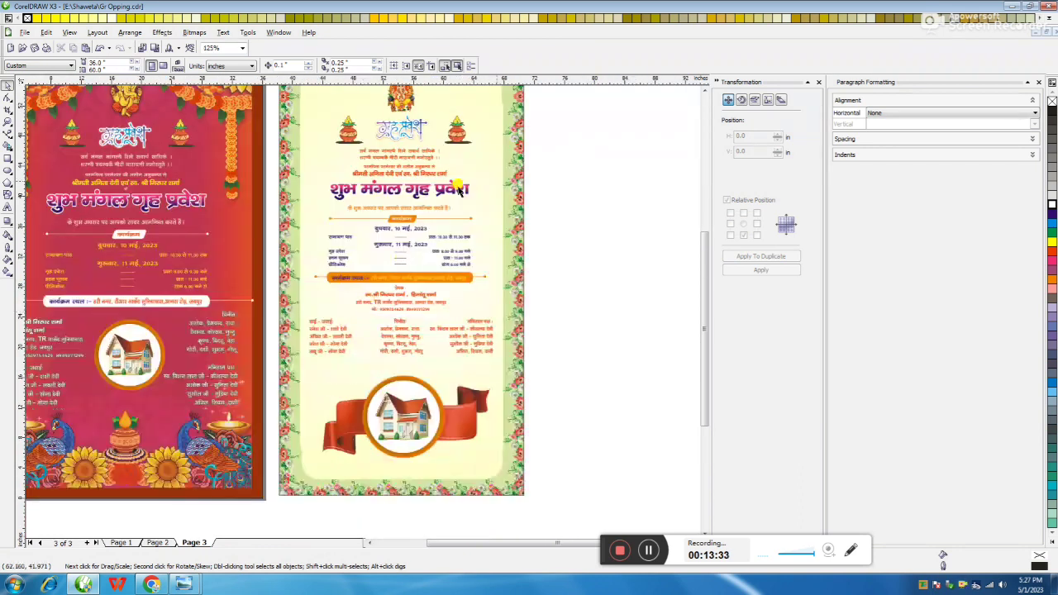
pyautogui.click(493, 170)
pyautogui.scroll(-1, 362, 316)
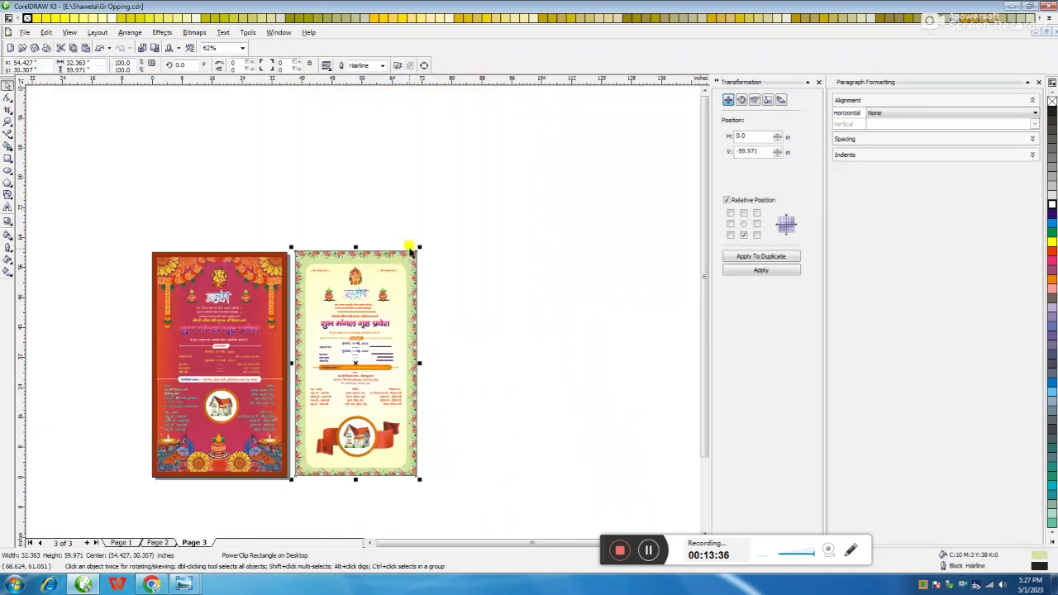
pyautogui.click(484, 248)
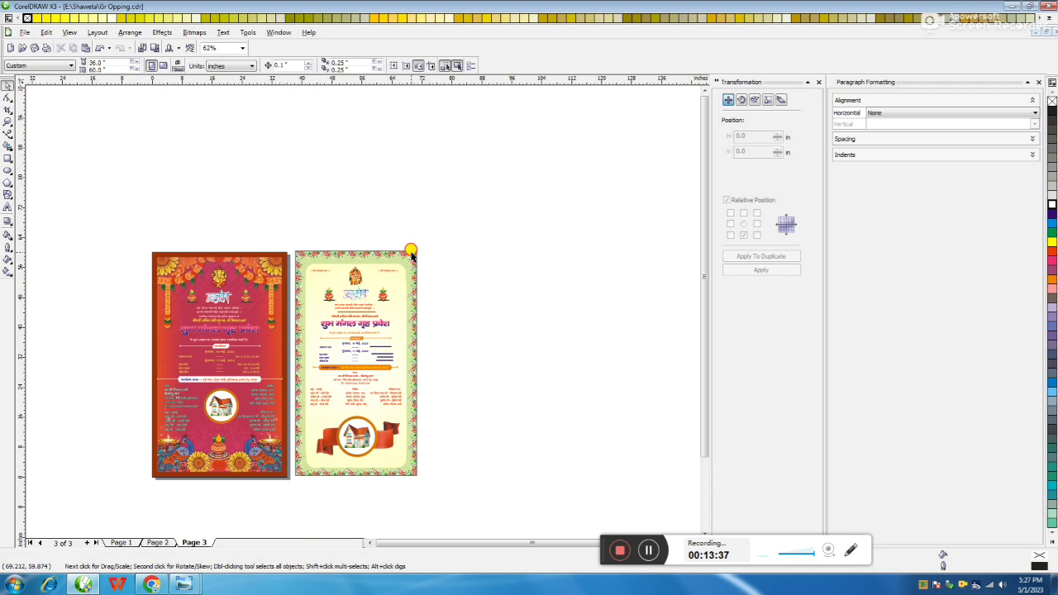